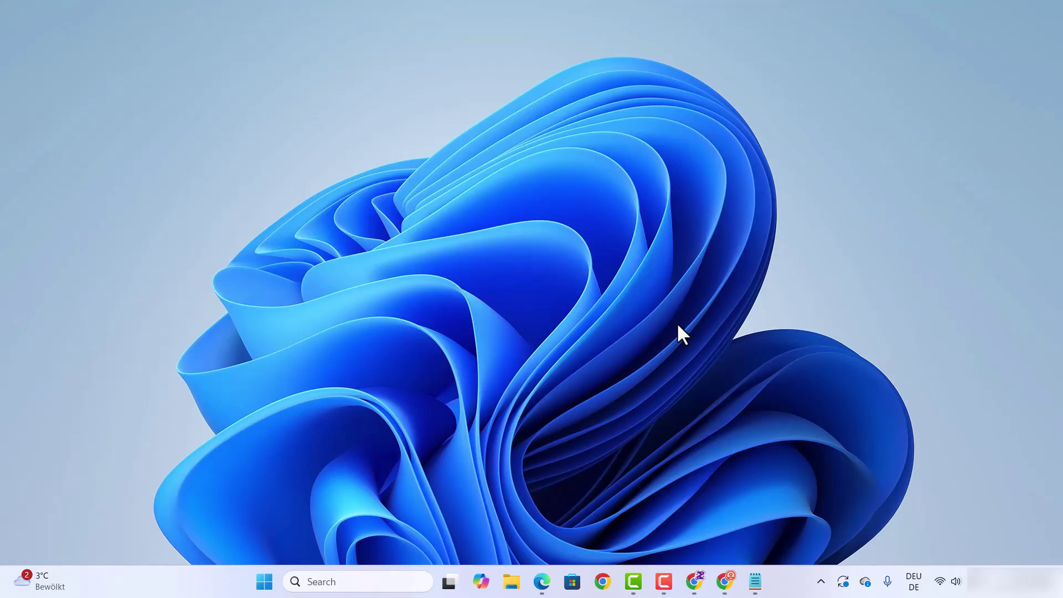
Bring the Chrome window with the Google results for 'eclipse ide' to the front.
click(725, 581)
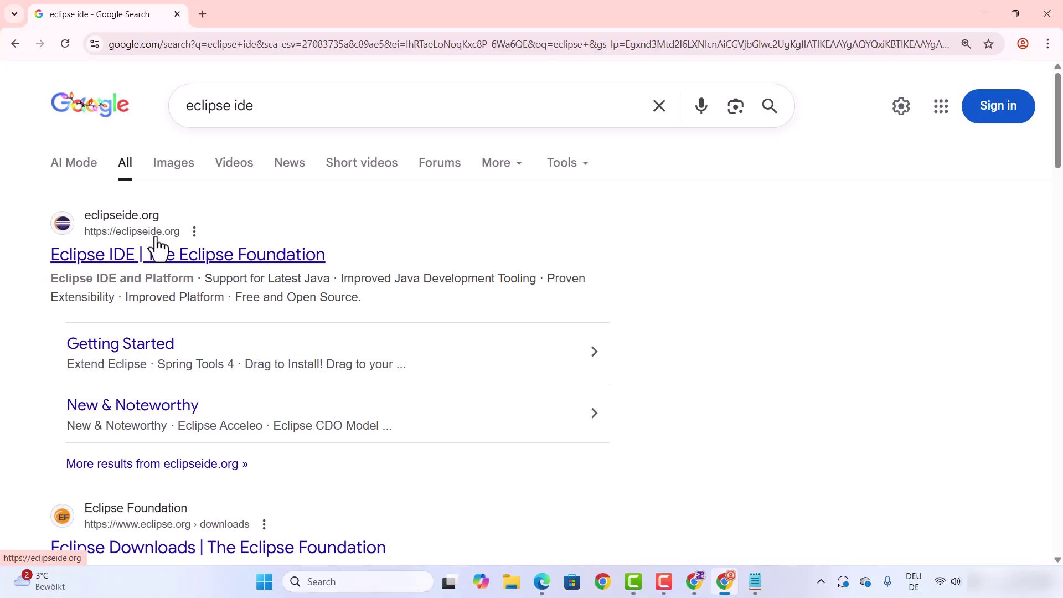
Open eclipseide.org from the results and go to its Download 2025-12 packages page.
click(186, 256)
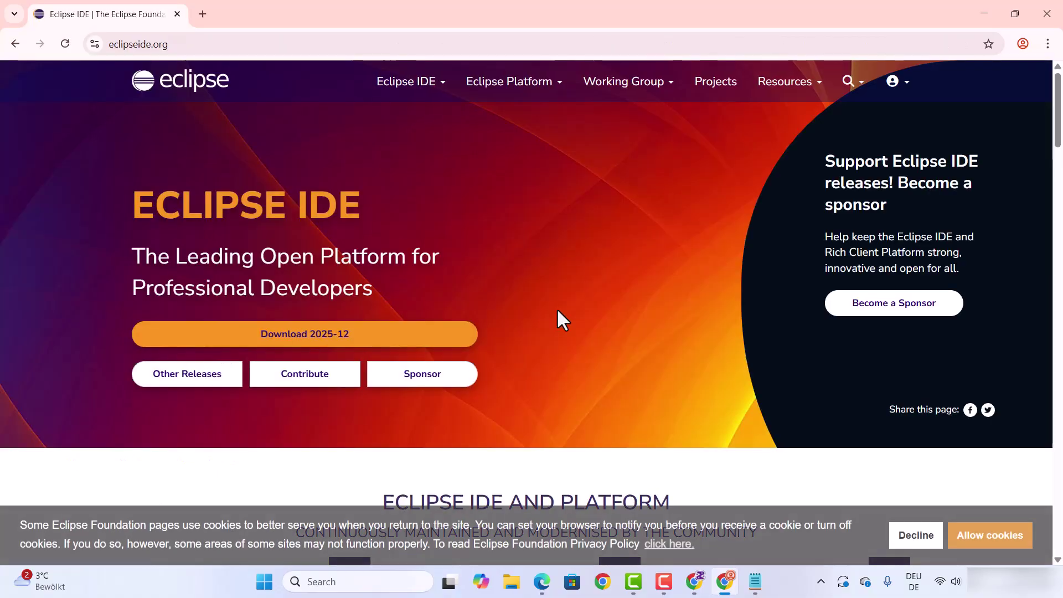
click(311, 335)
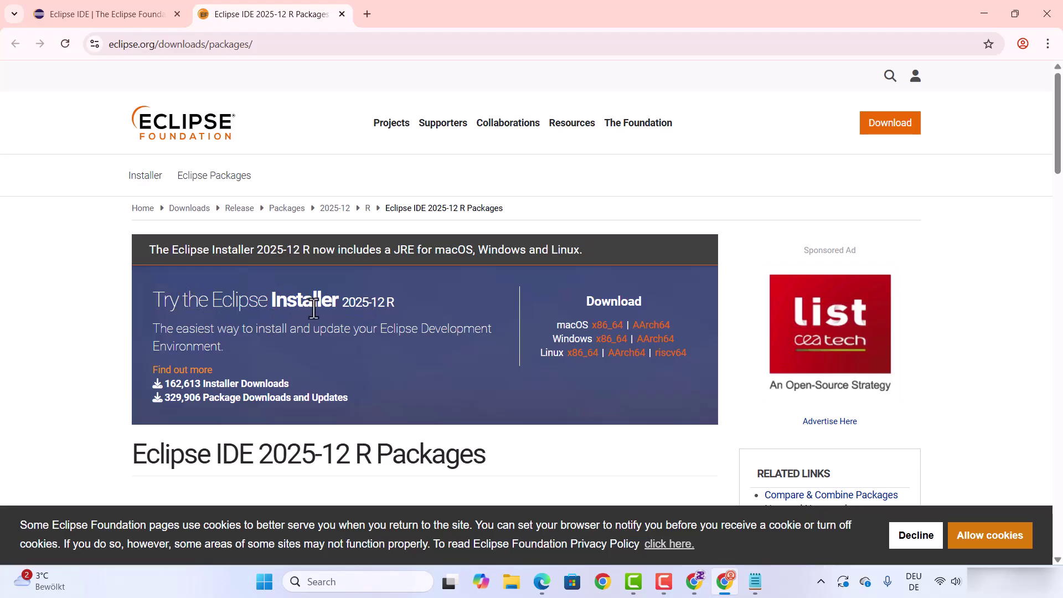
scroll(316, 309, down, 2)
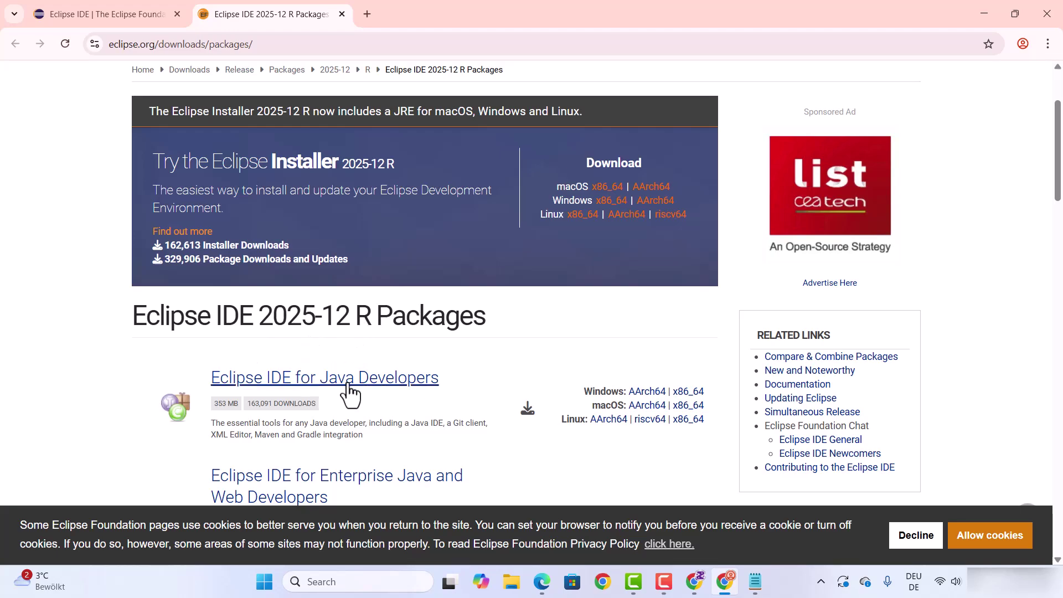
scroll(396, 406, up, 2)
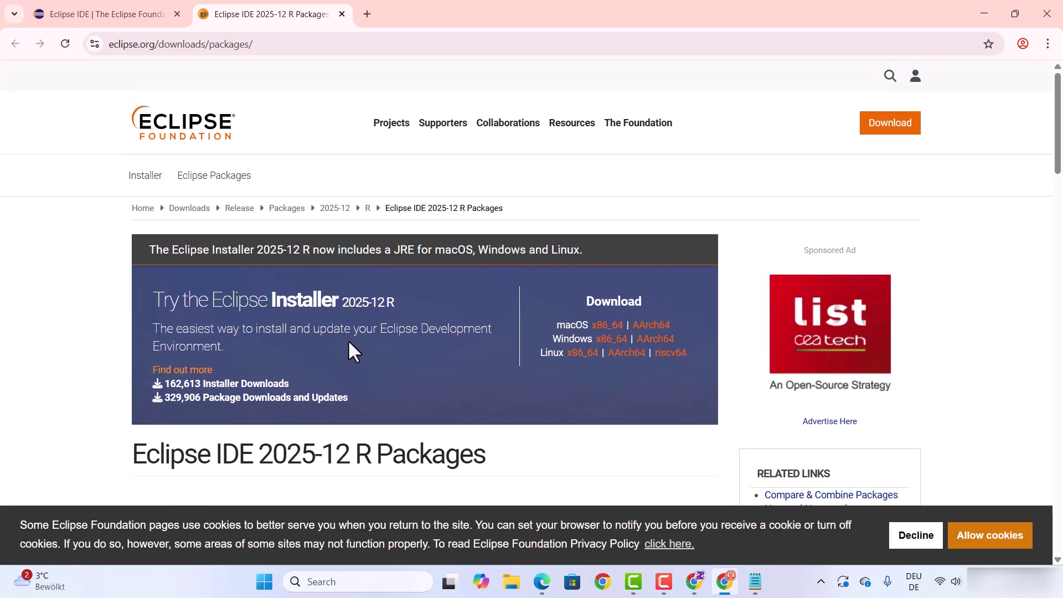
Browse the 2025-12 R Packages list, briefly highlighting then deselecting 'Installer' in the banner.
double_click(306, 307)
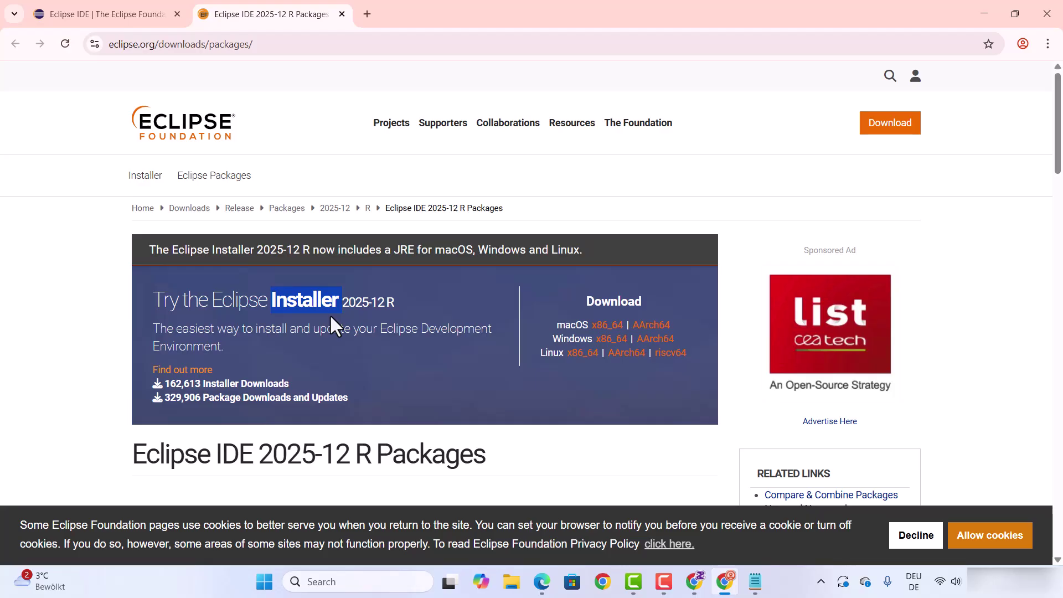
scroll(338, 316, down, 1)
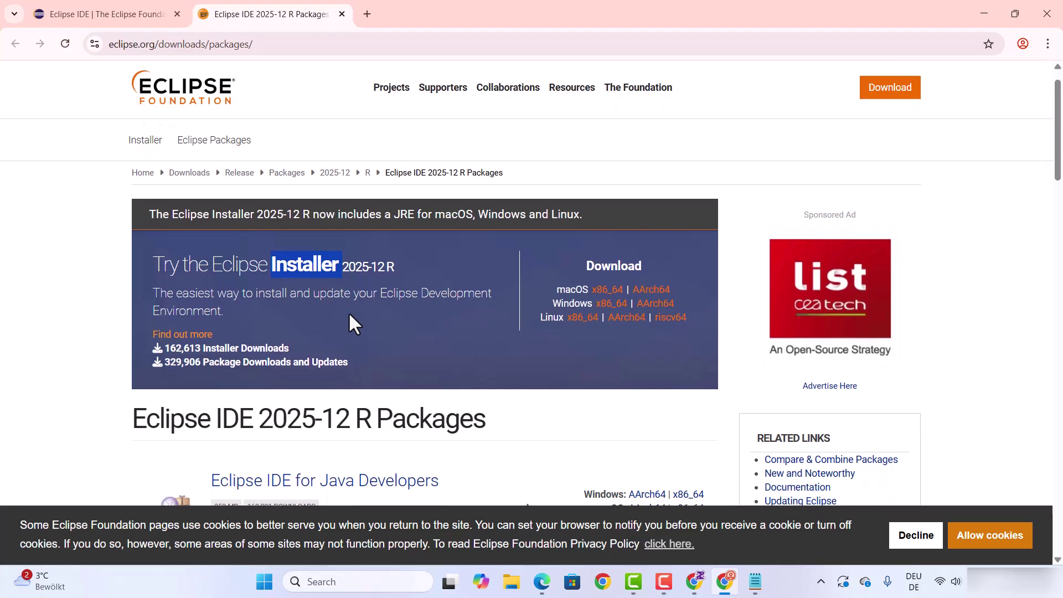
scroll(349, 314, down, 2)
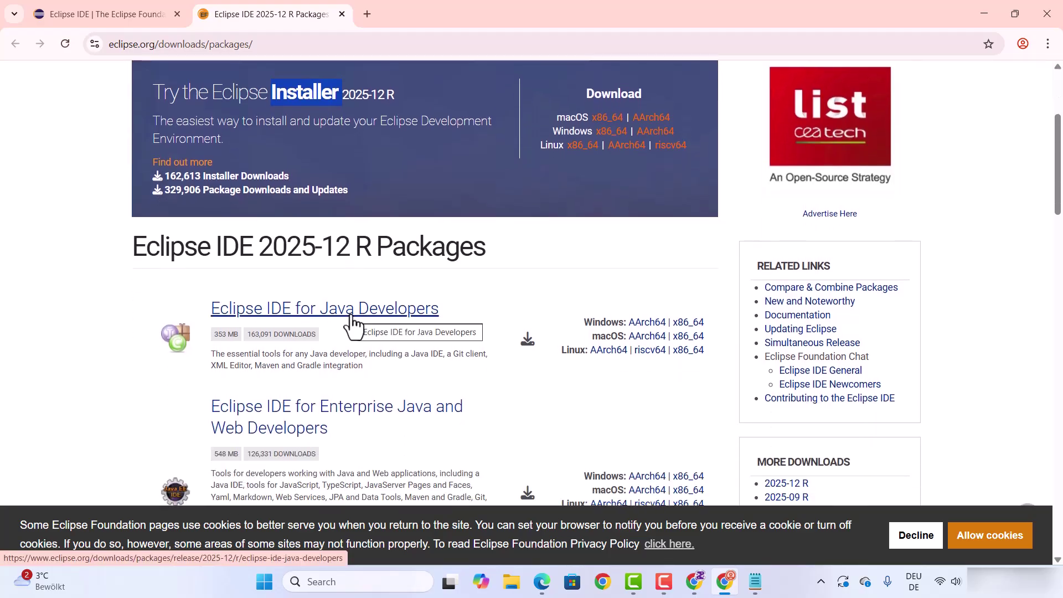
scroll(350, 324, down, 7)
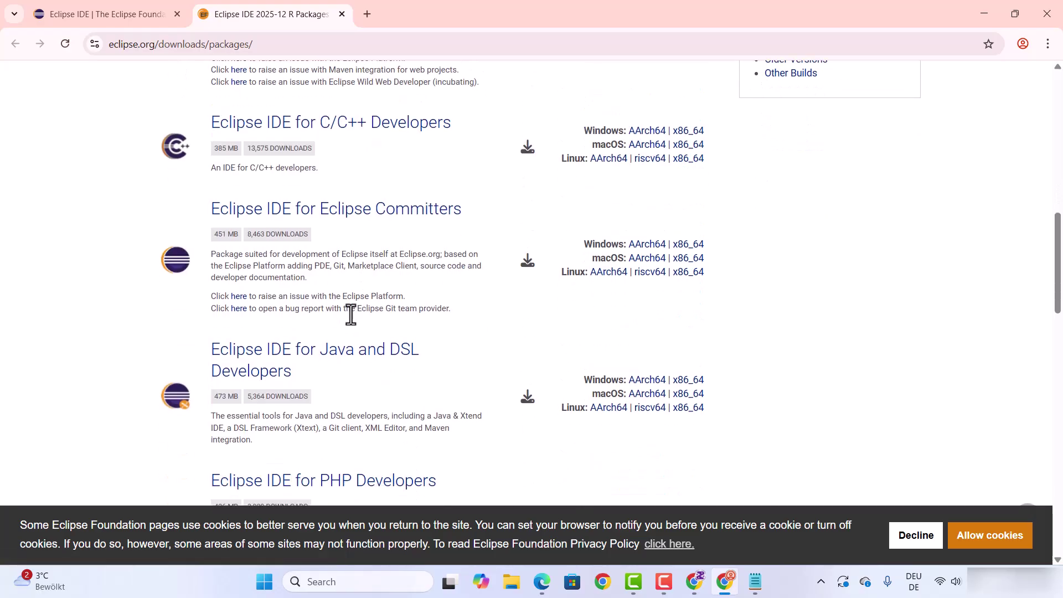
scroll(351, 314, down, 3)
scroll(468, 398, up, 12)
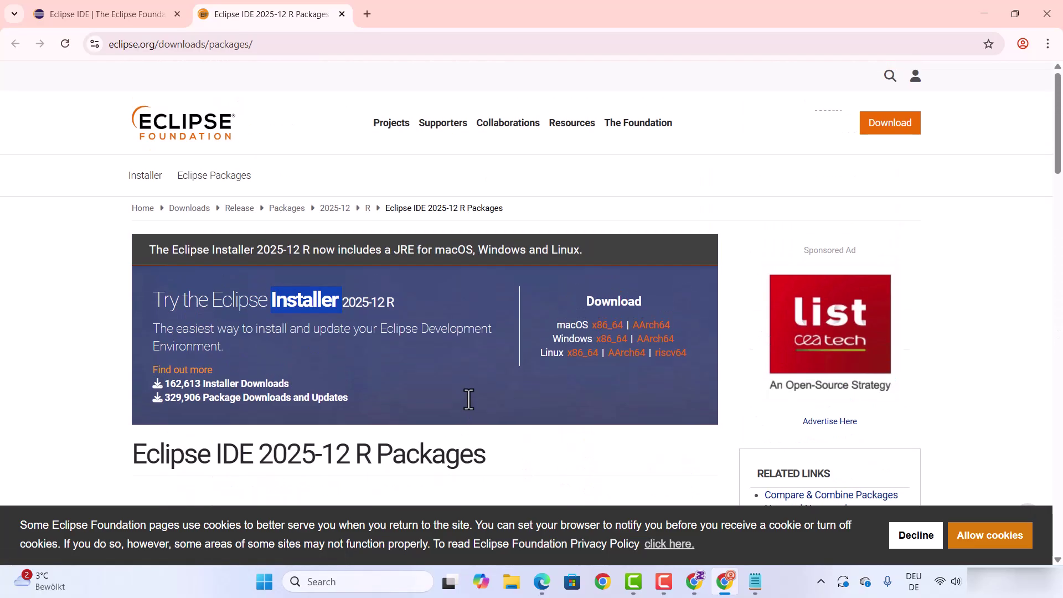
click(394, 372)
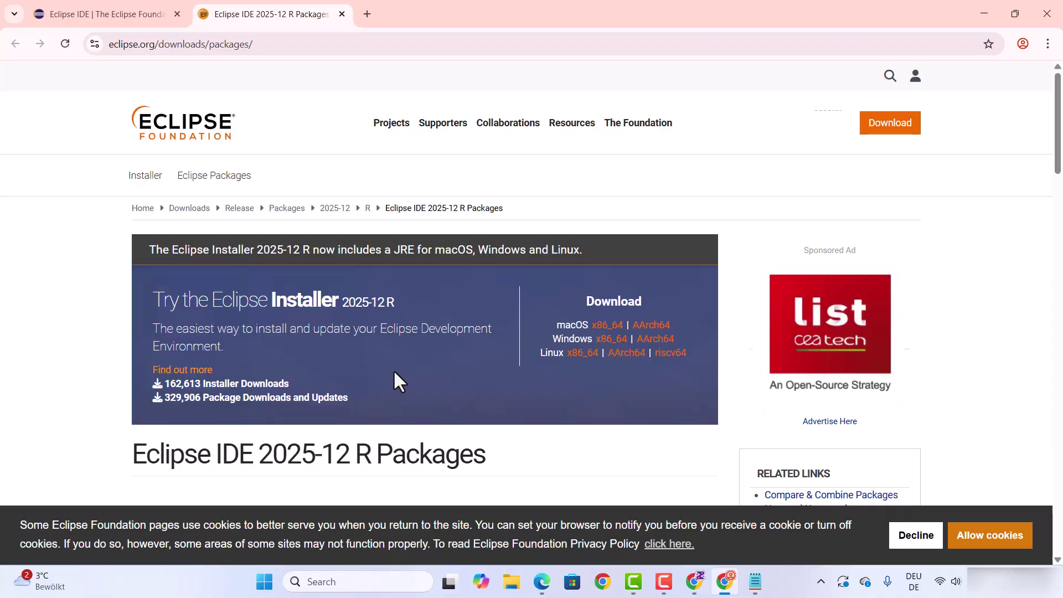
Download the Windows x86_64 installer eclipse-inst-jre-win64.exe and open it from Chrome's downloads panel.
click(607, 343)
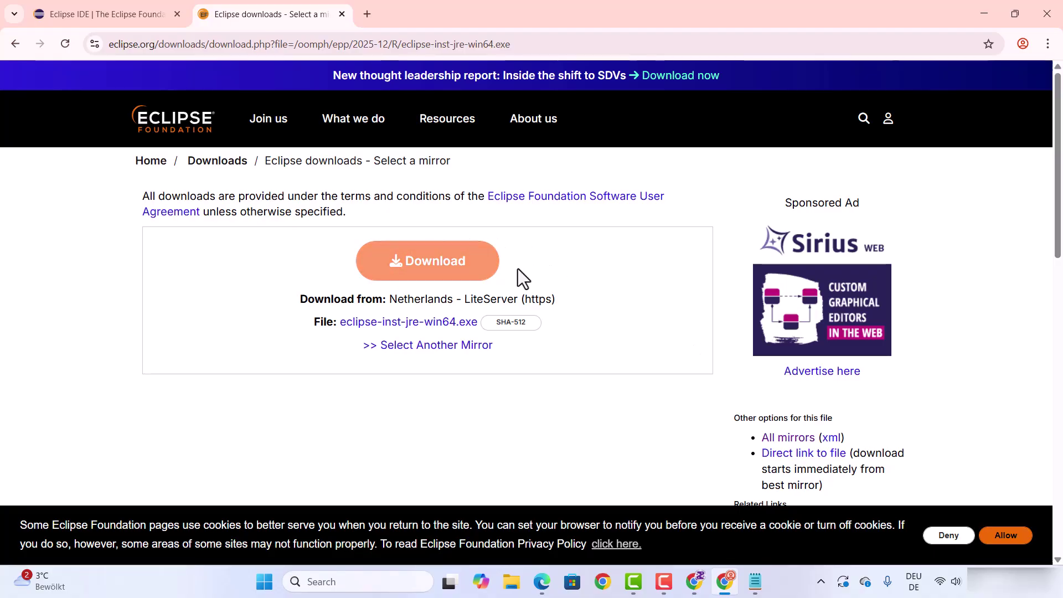
click(422, 266)
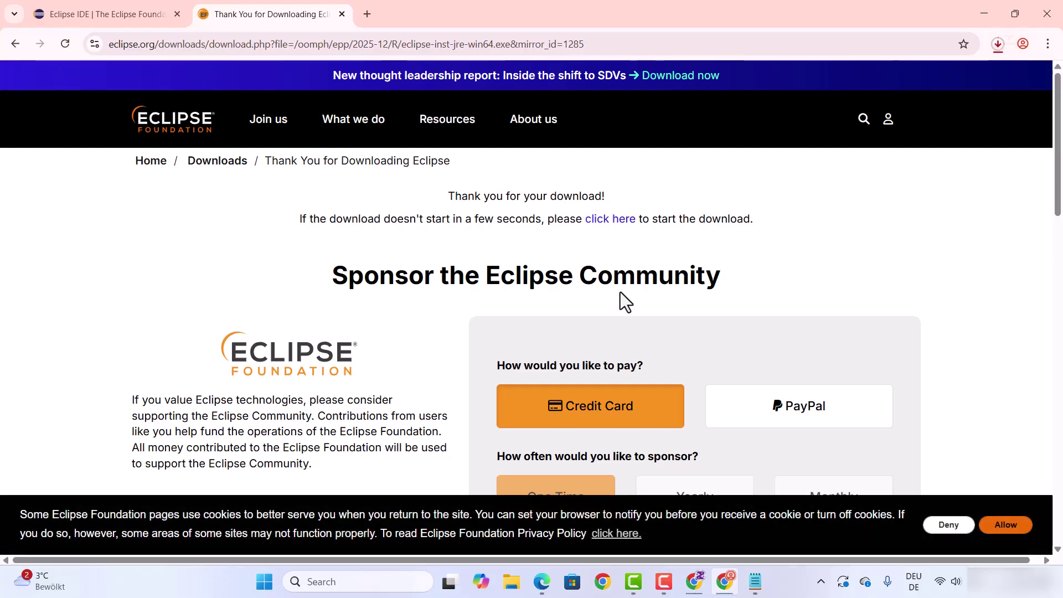
click(998, 44)
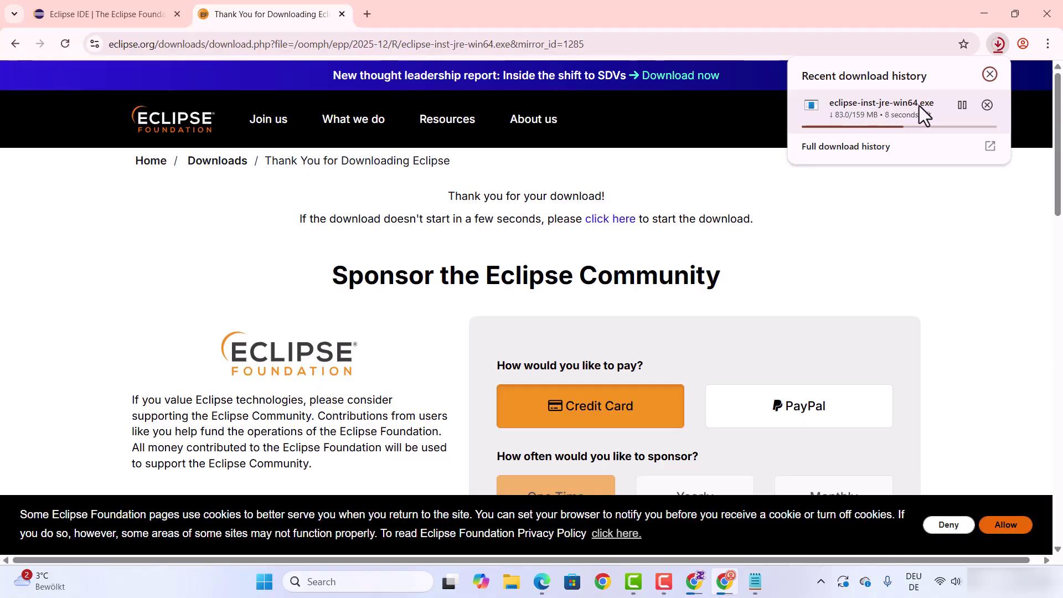
click(854, 110)
Minimize Chrome and pick Eclipse IDE for Java Developers in the installer's package list.
click(981, 12)
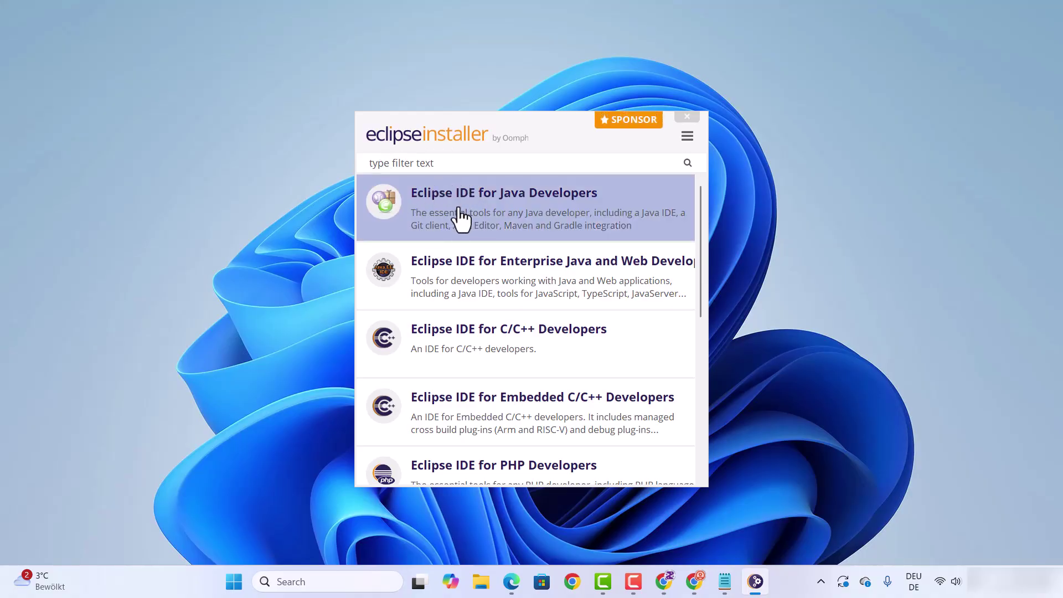
scroll(532, 268, down, 5)
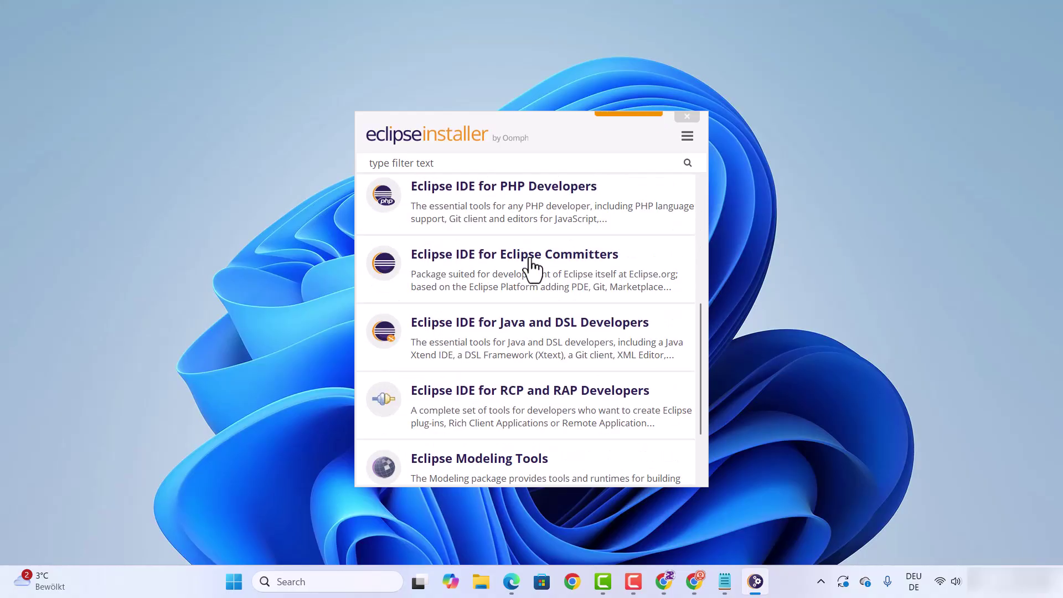
scroll(532, 268, up, 5)
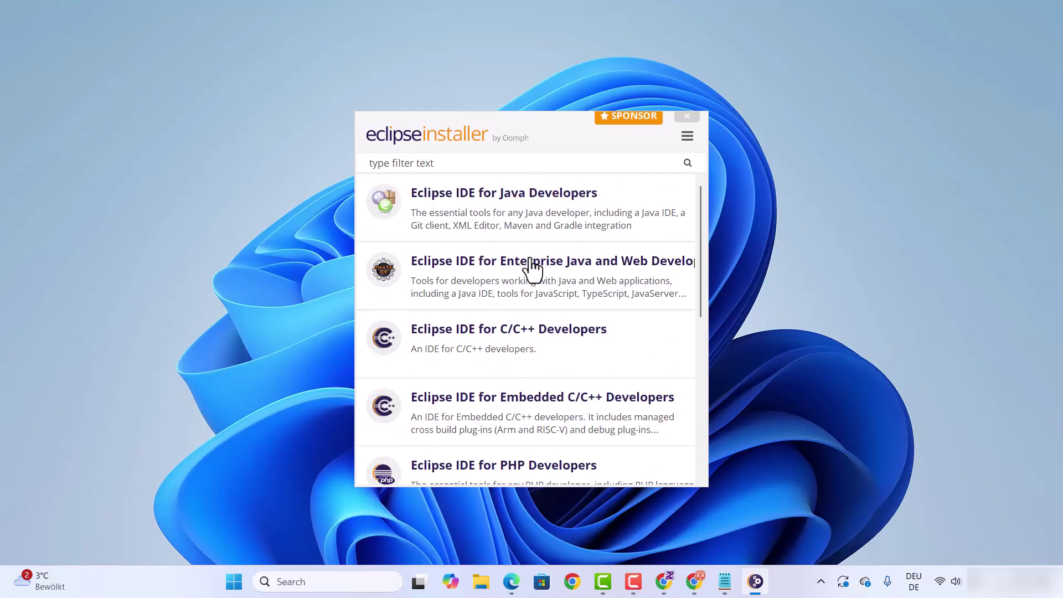
click(502, 210)
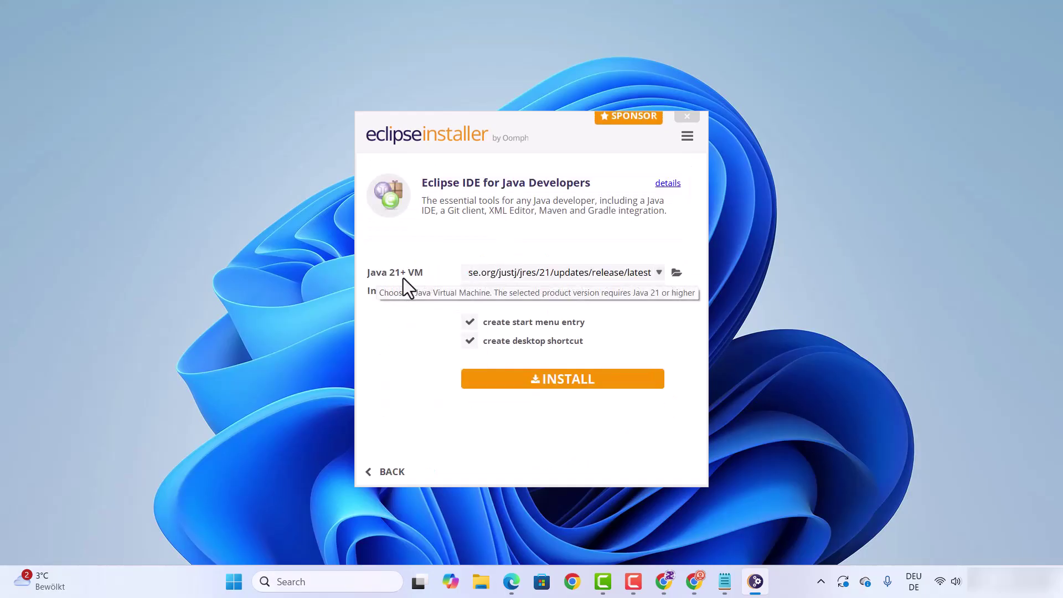
Choose C:\Program Files\Java\jdk-25 as the Java VM and start the installation.
click(489, 273)
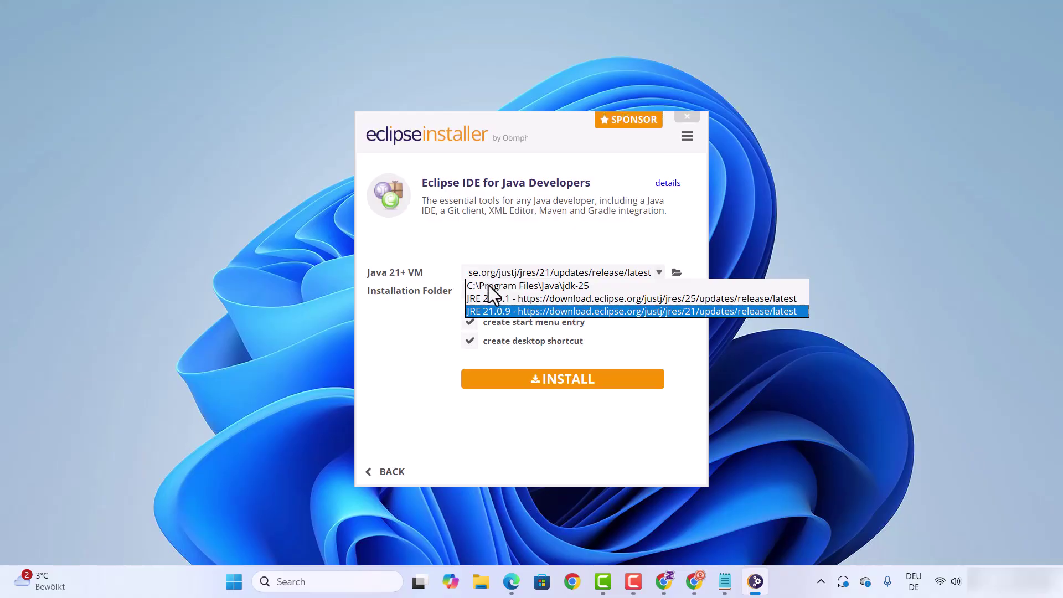
click(567, 287)
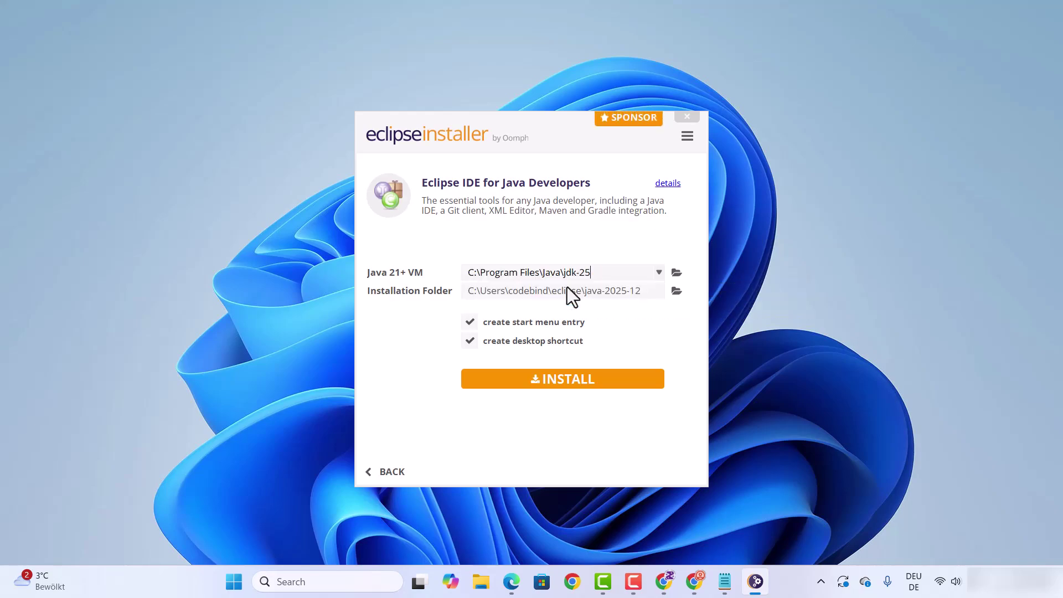
click(576, 273)
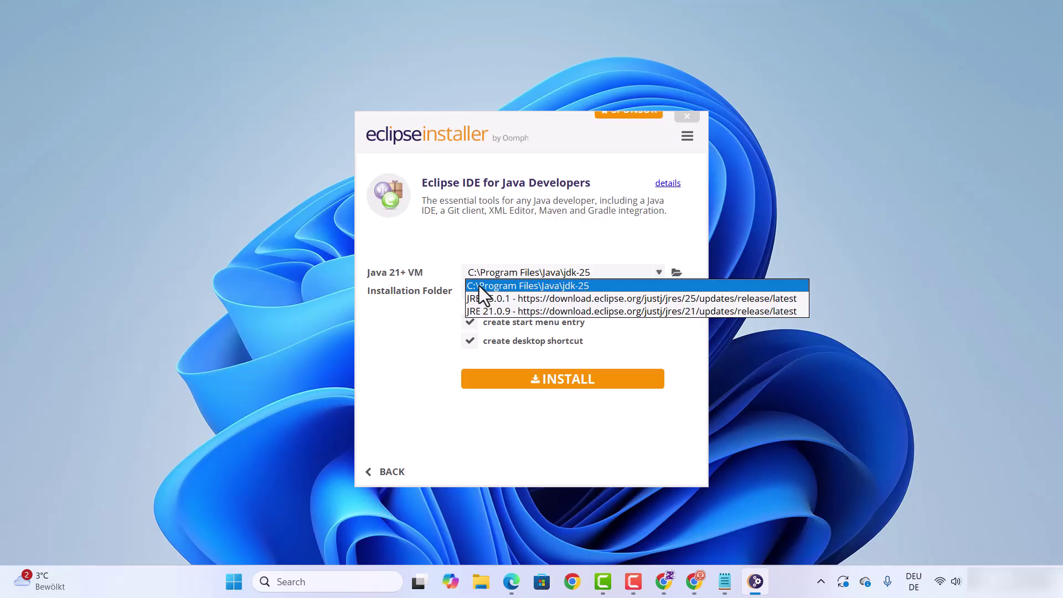
click(571, 287)
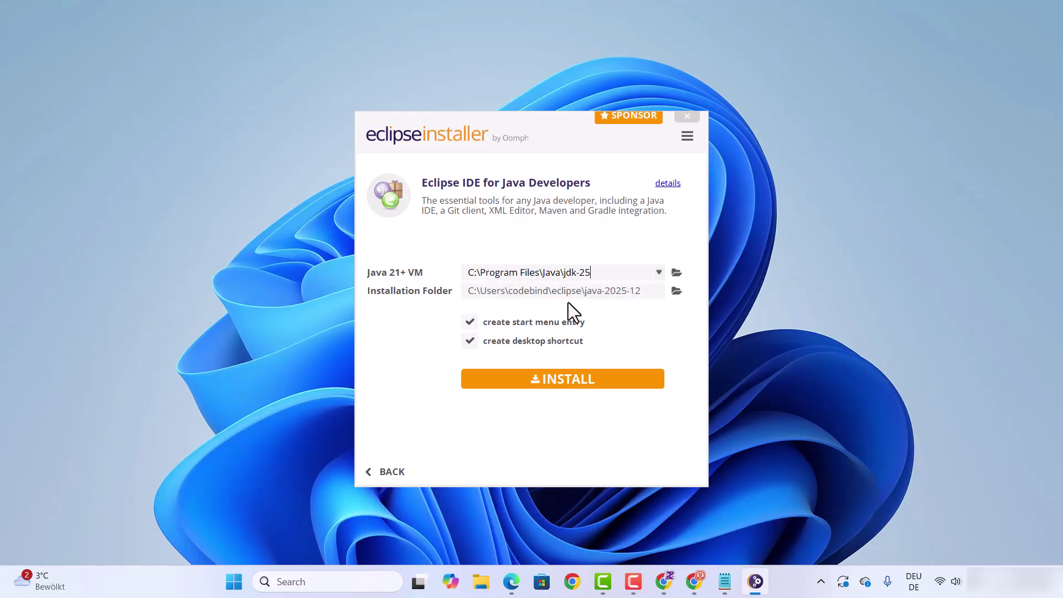
click(552, 389)
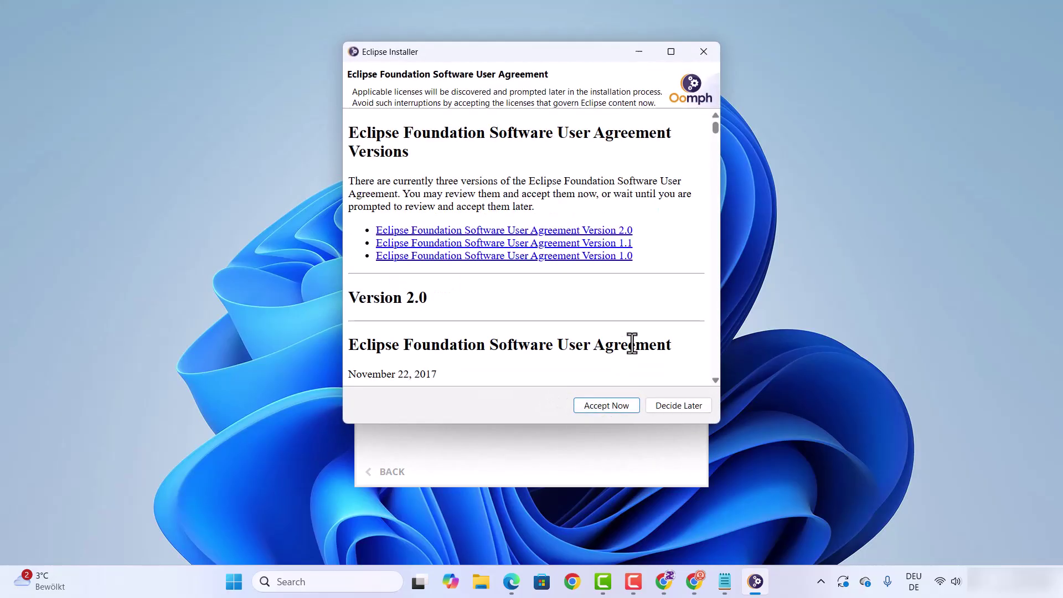
Scroll through the license text and accept the Eclipse Foundation Software User Agreement.
scroll(480, 157, down, 12)
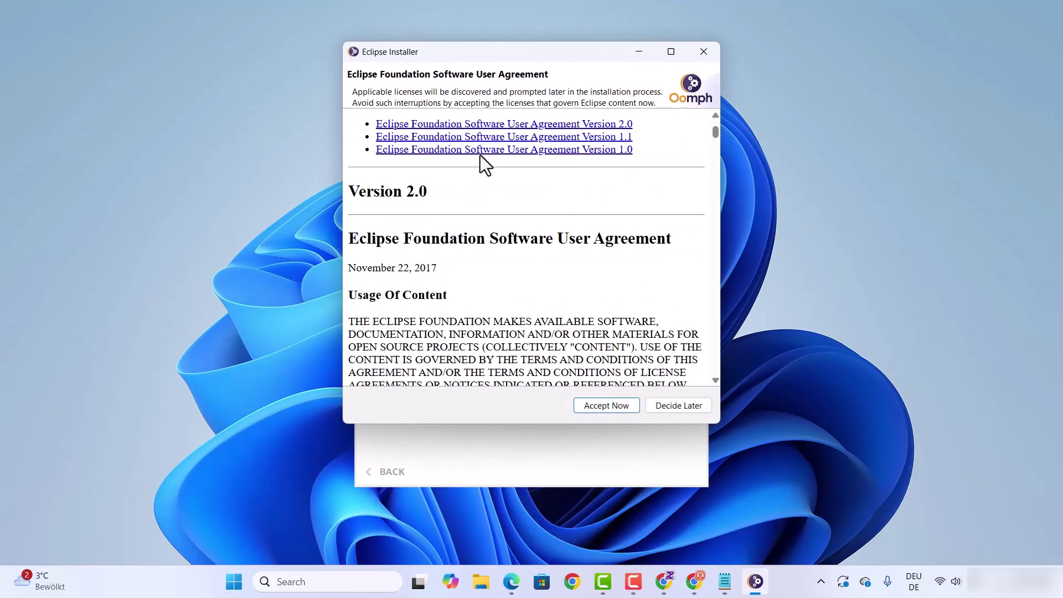
scroll(512, 202, up, 6)
scroll(514, 203, down, 10)
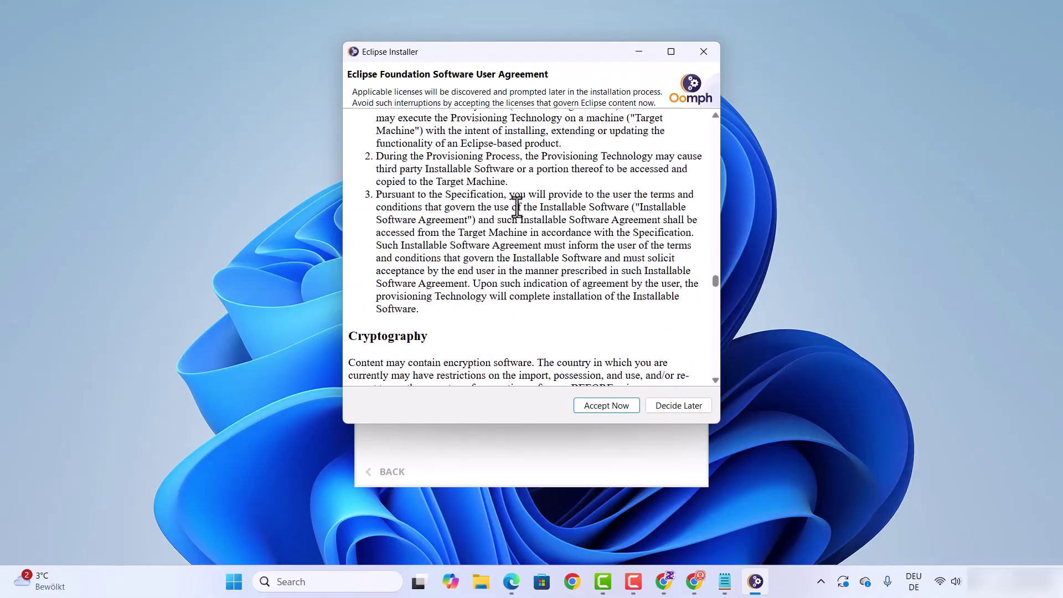
click(619, 409)
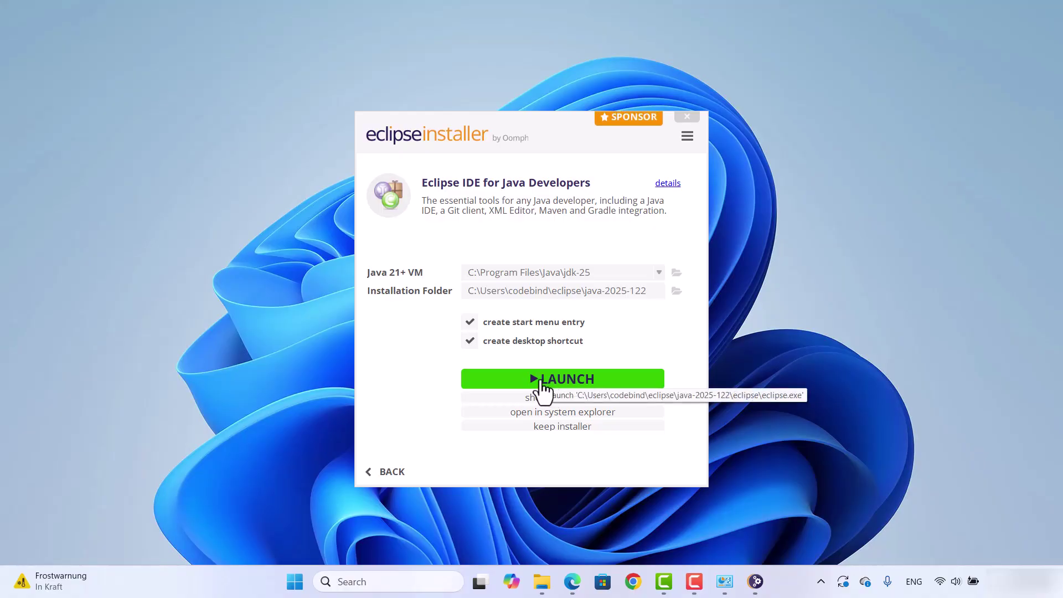
Launch the installed Eclipse IDE and select the proposed eclipse-workspace path in the launcher.
click(551, 383)
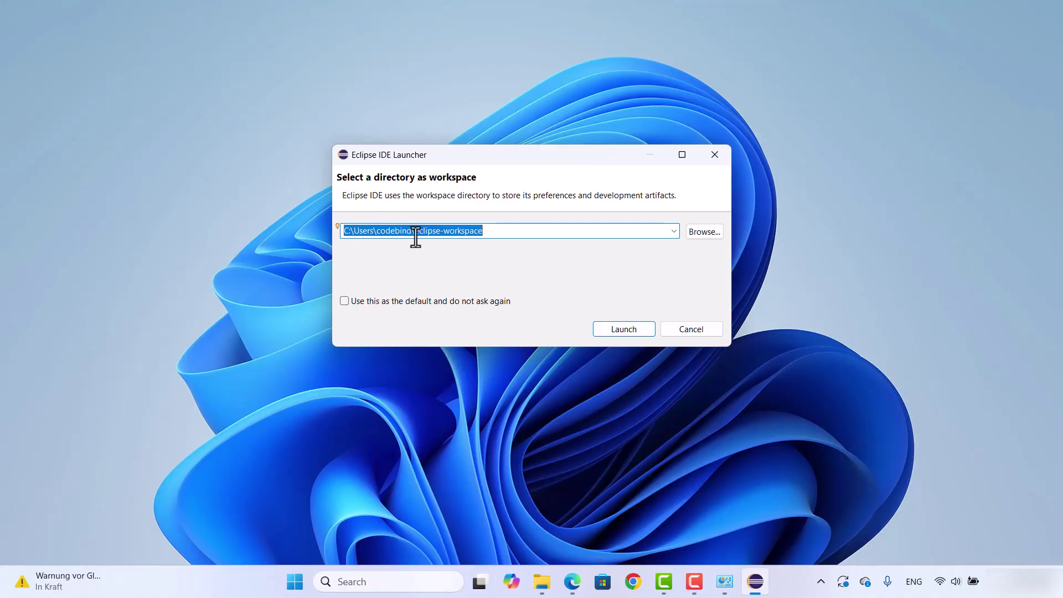
click(499, 231)
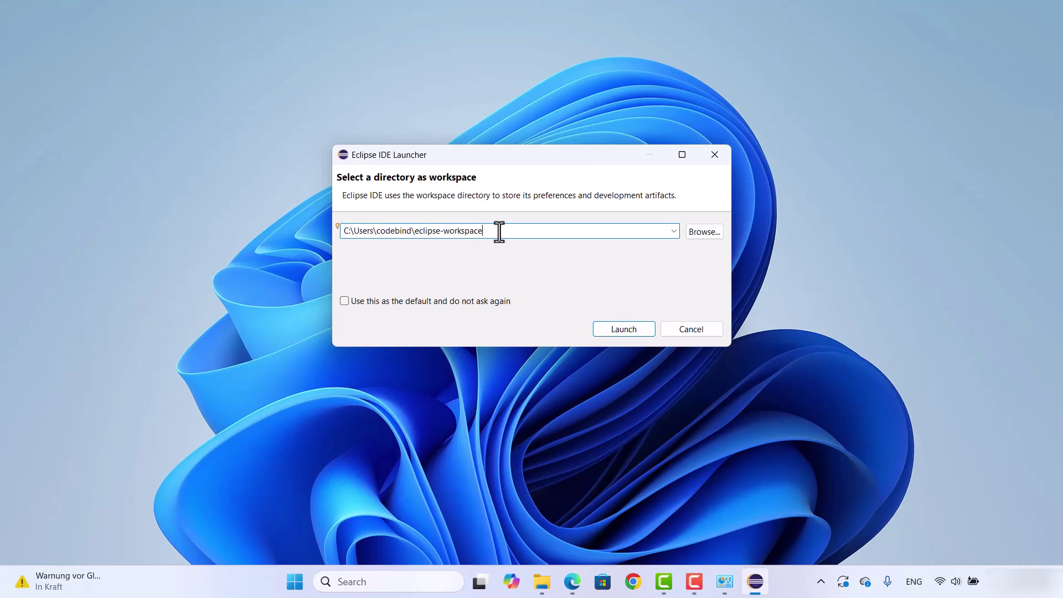
drag(499, 232, 342, 230)
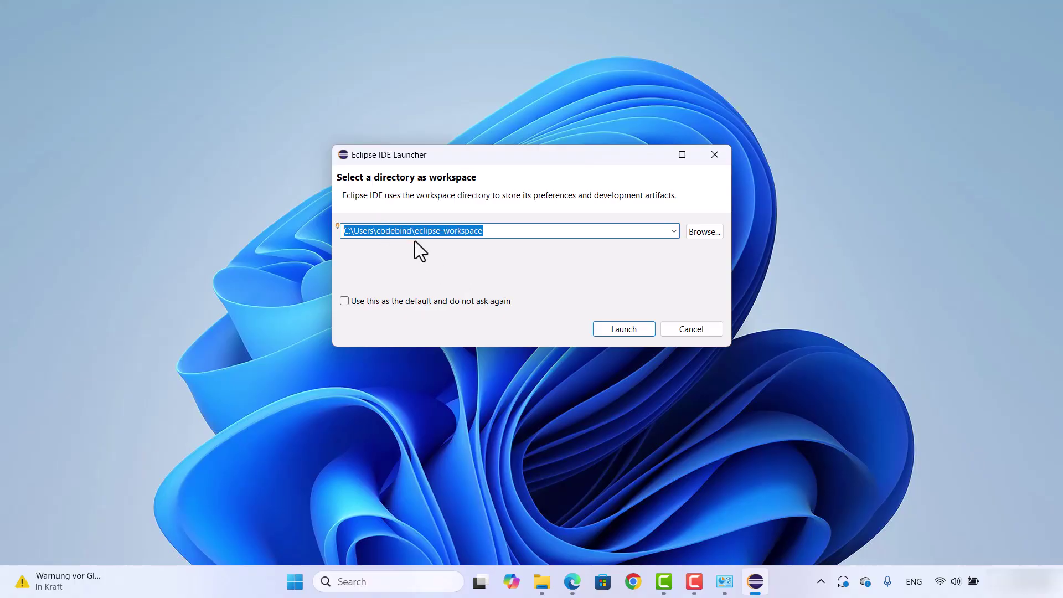
Open Eclipse on eclipse-workspace and start a new project via File > New > Java Project.
click(604, 330)
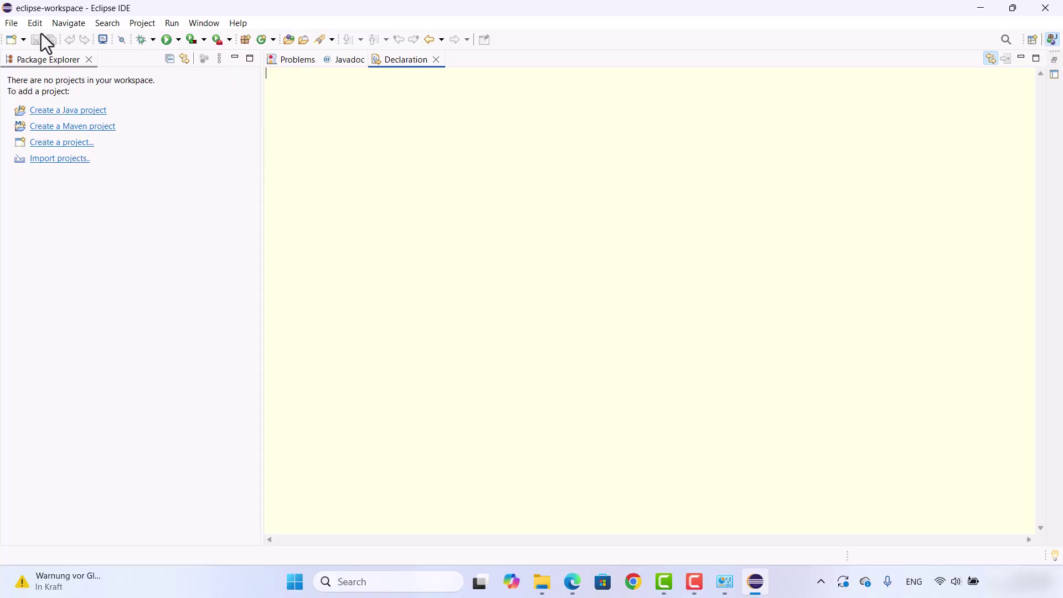
click(15, 26)
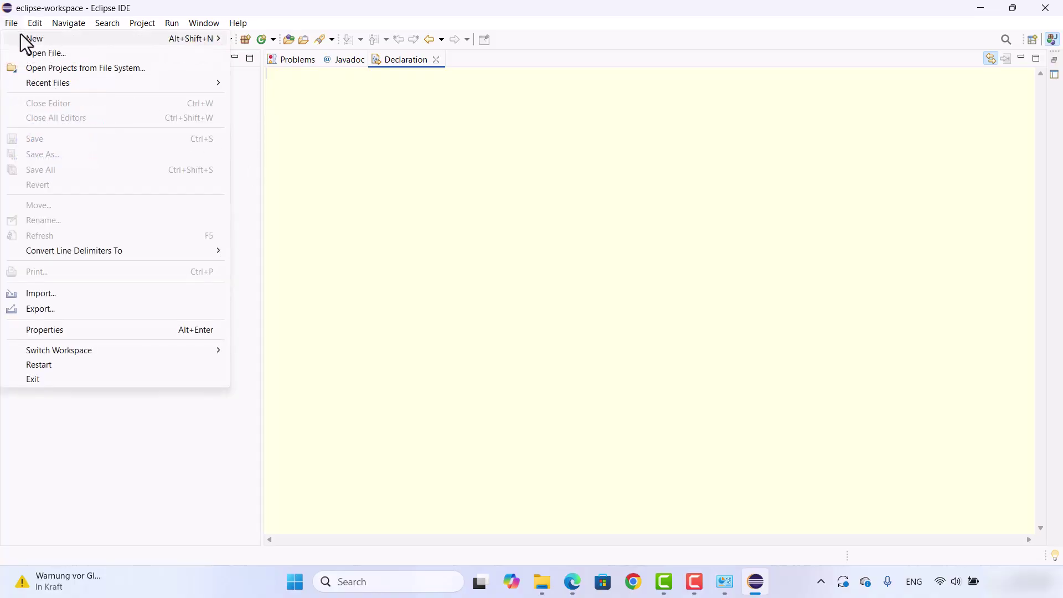
mouse_move(37, 40)
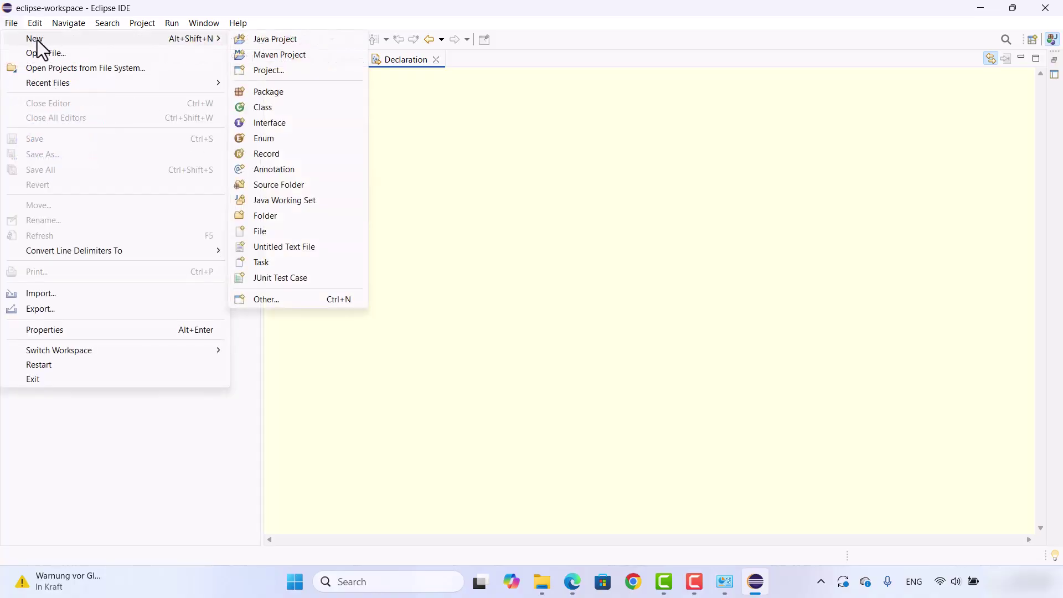
click(262, 44)
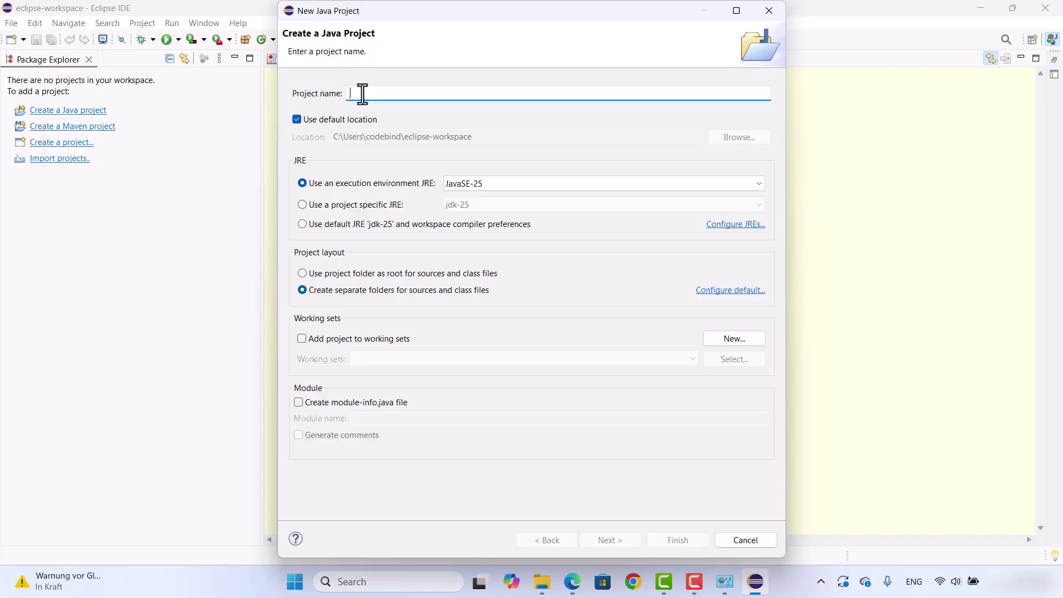
Name the project DemoJava, keep JavaSE-25 without module-info.java, and go to Java Settings.
text(D)
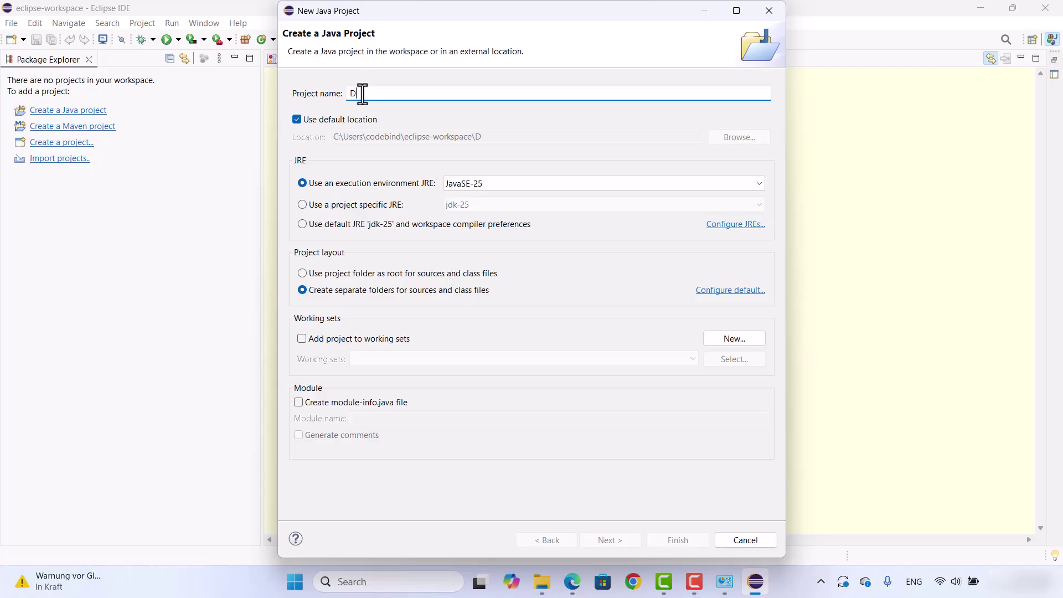
text(emoJava)
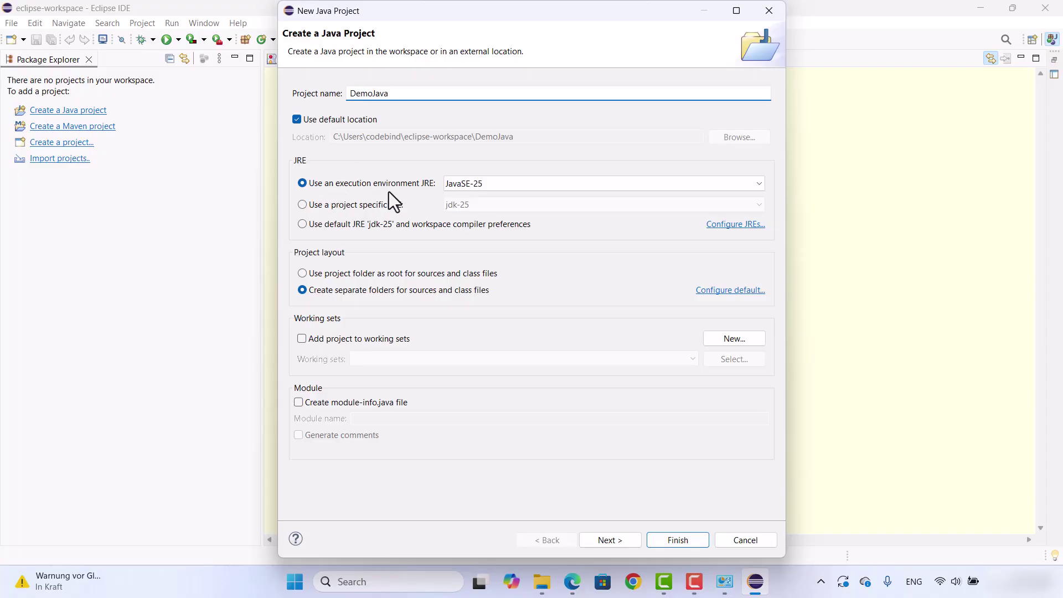
click(456, 188)
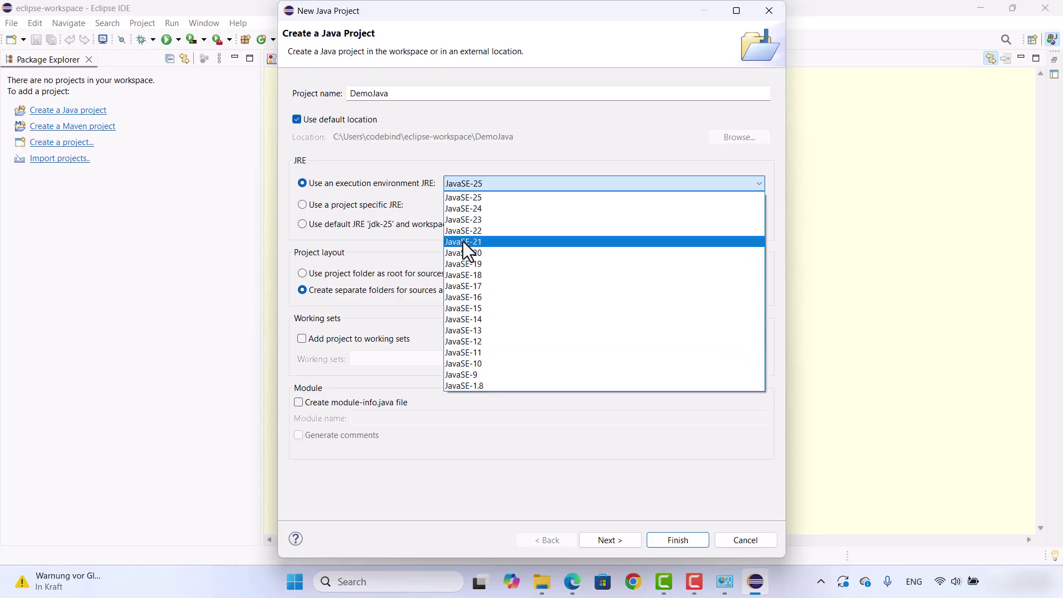
click(424, 199)
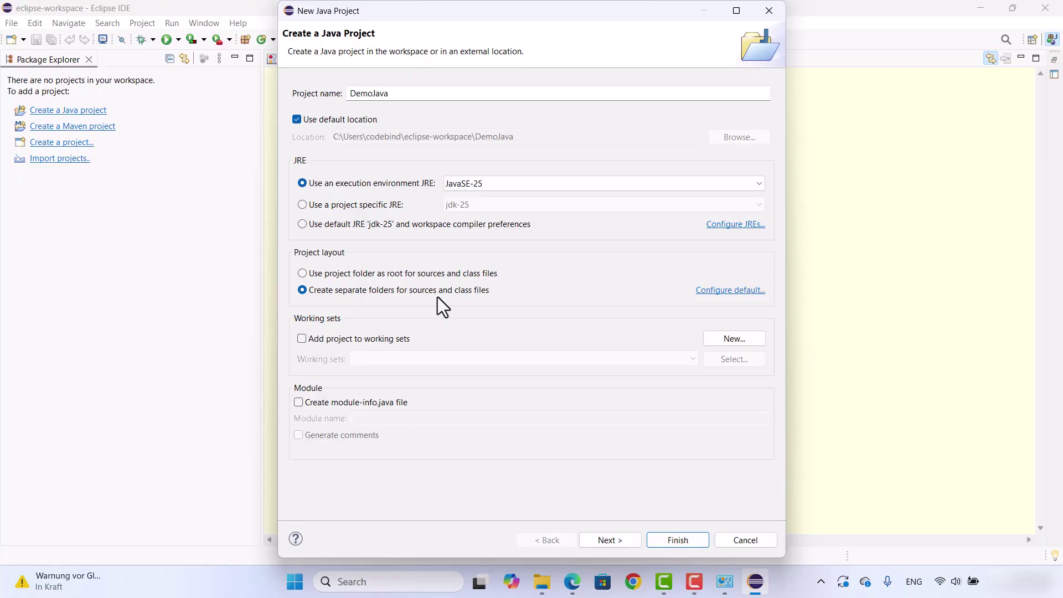
click(299, 402)
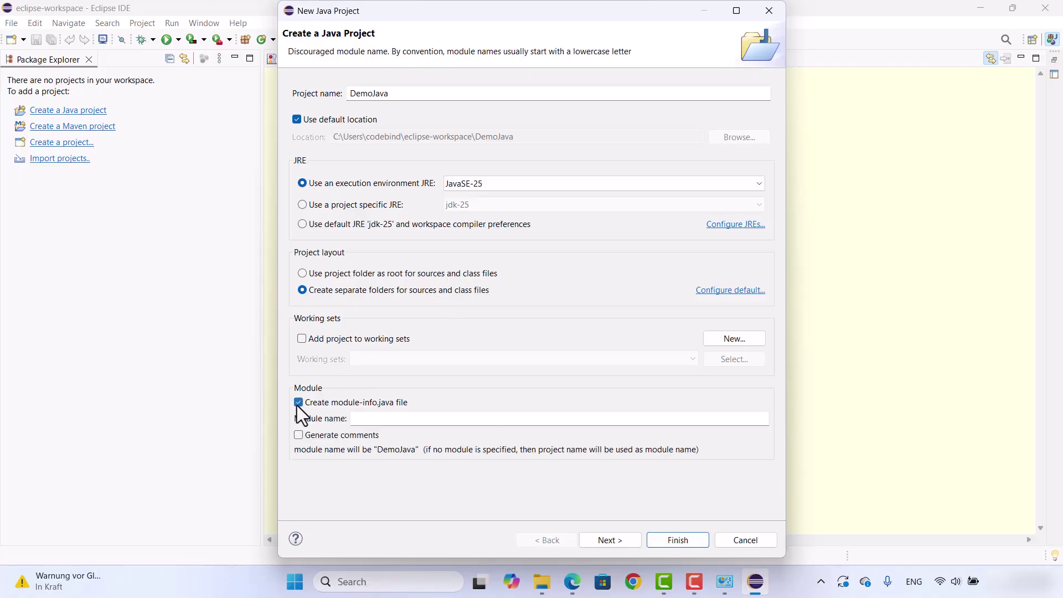
click(299, 403)
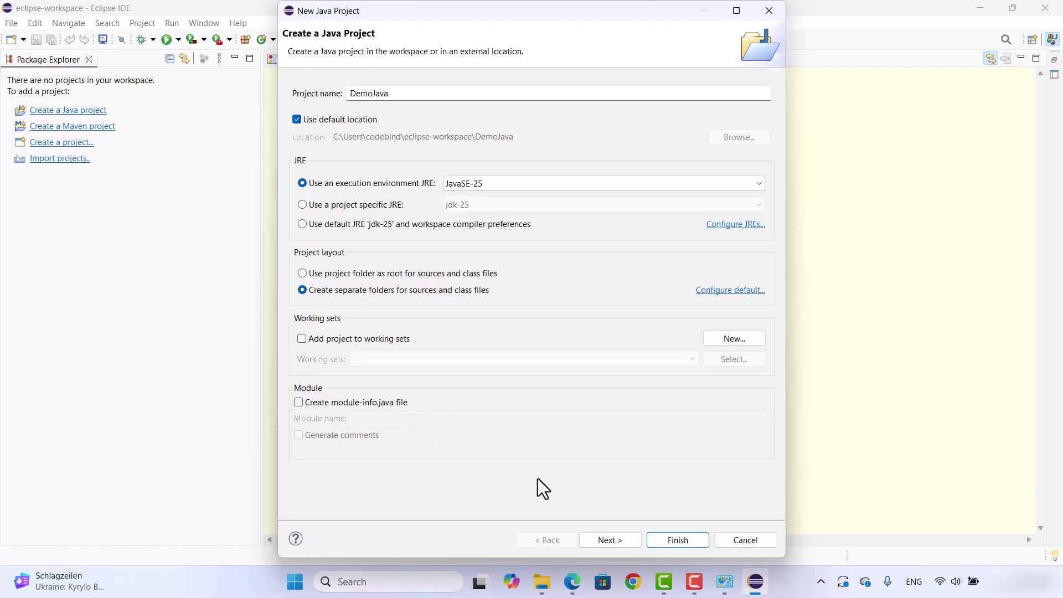
click(587, 539)
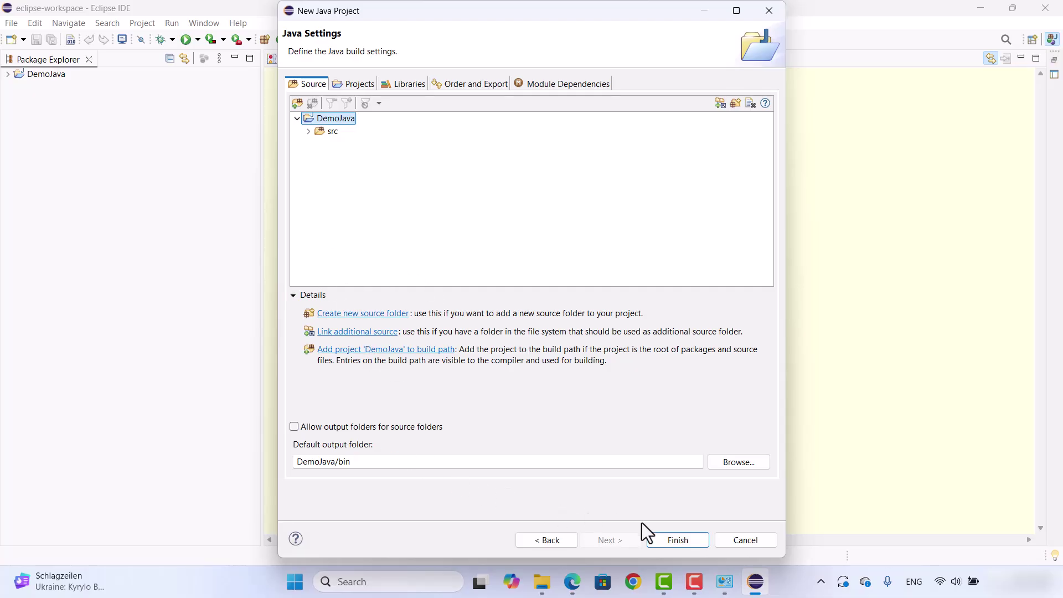
Finish the DemoJava project, then expand it in Package Explorer and select src.
click(677, 541)
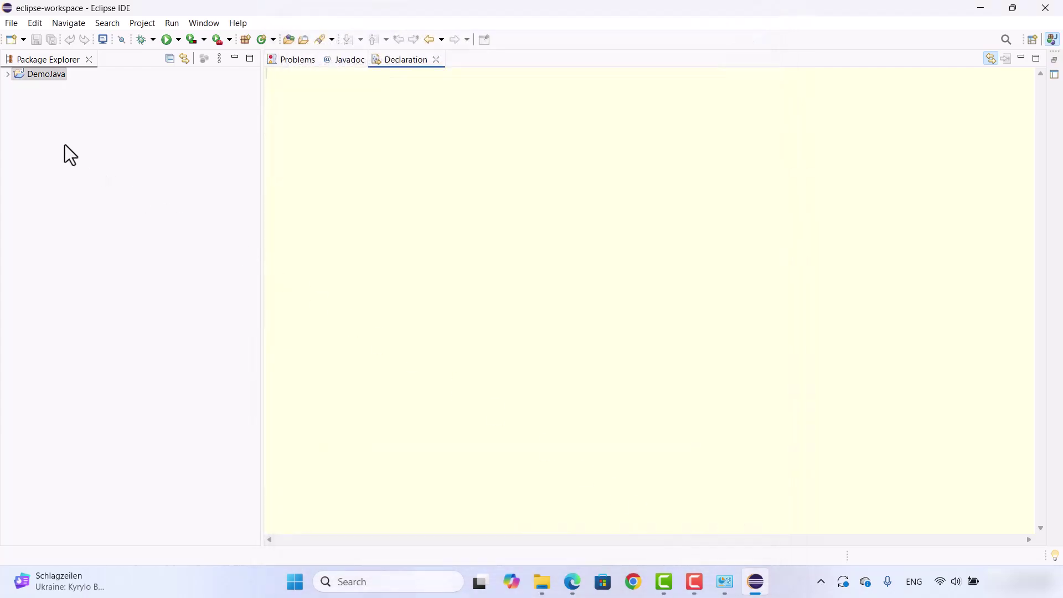
click(6, 75)
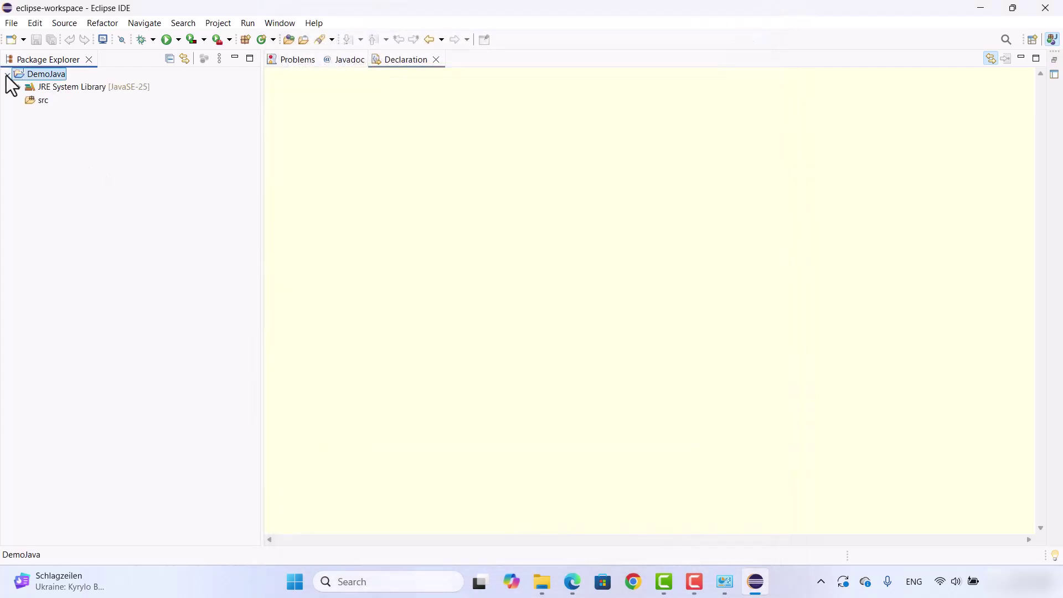
click(37, 101)
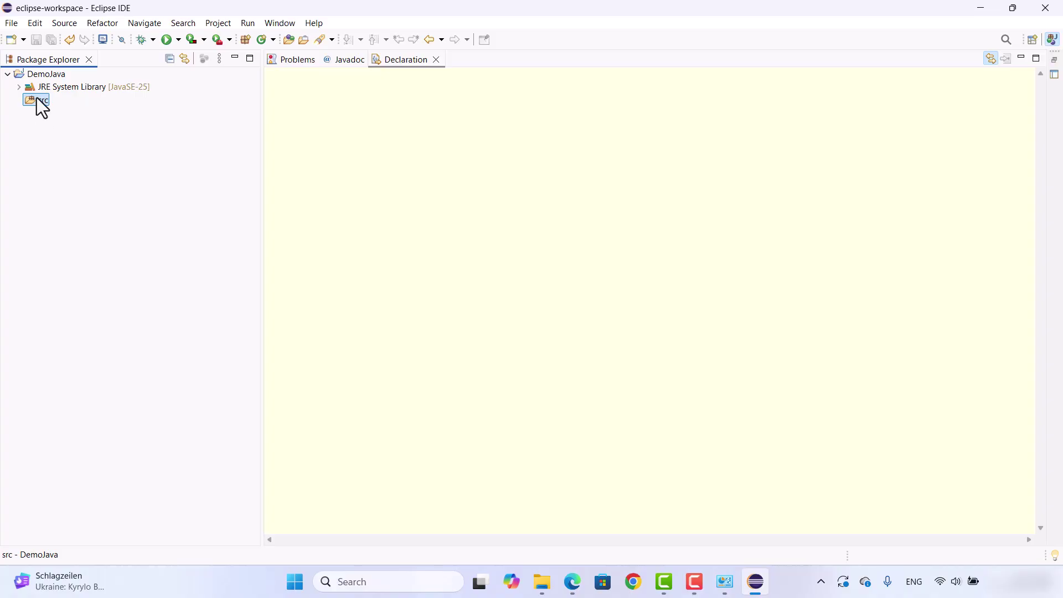
Add a new class named Hello to src with the public static void main(String[] args) stub generated.
right_click(37, 99)
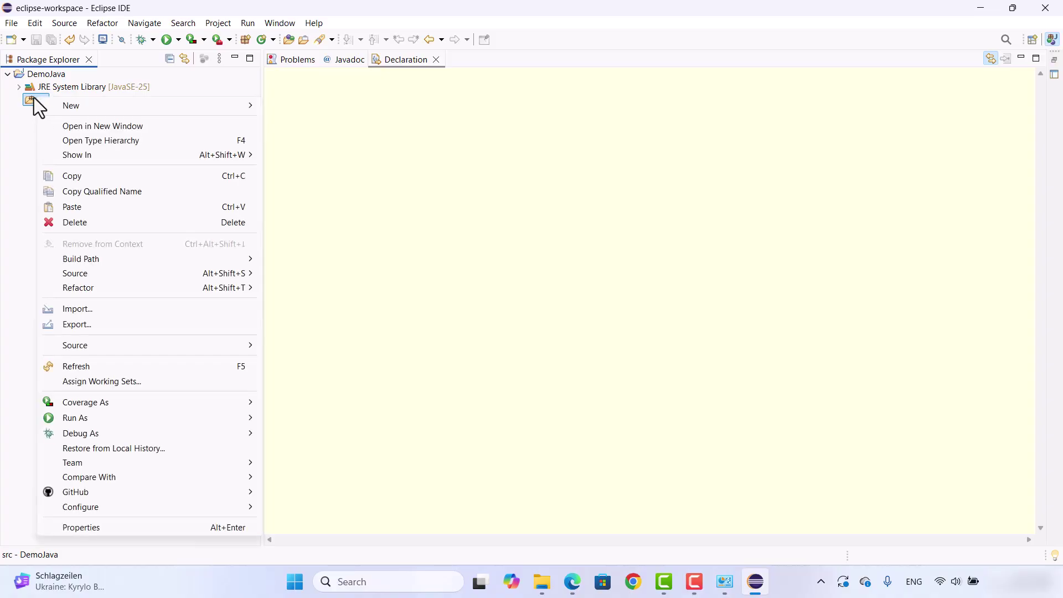
mouse_move(59, 105)
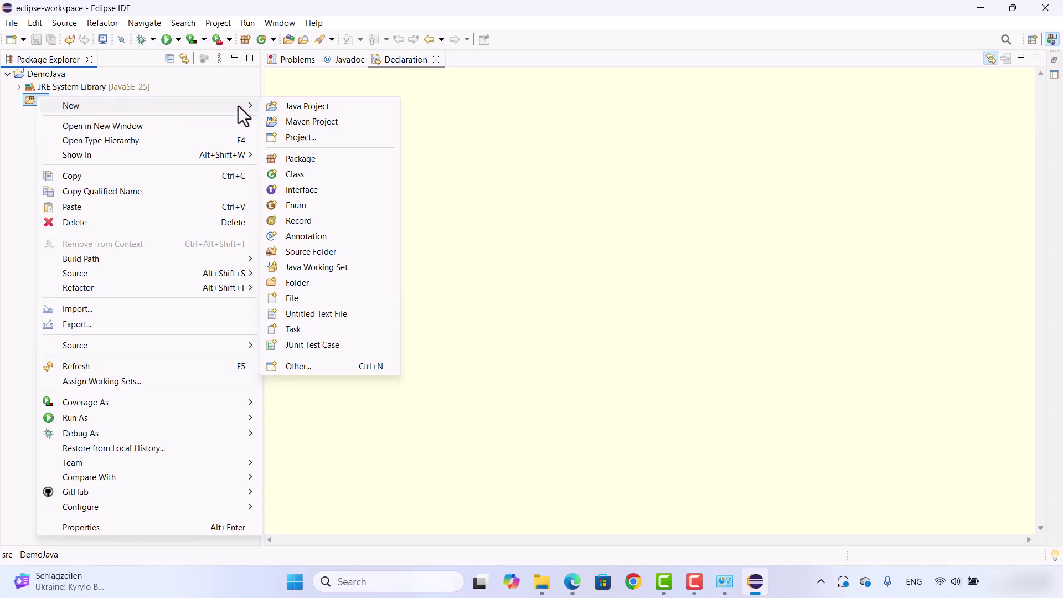
click(299, 182)
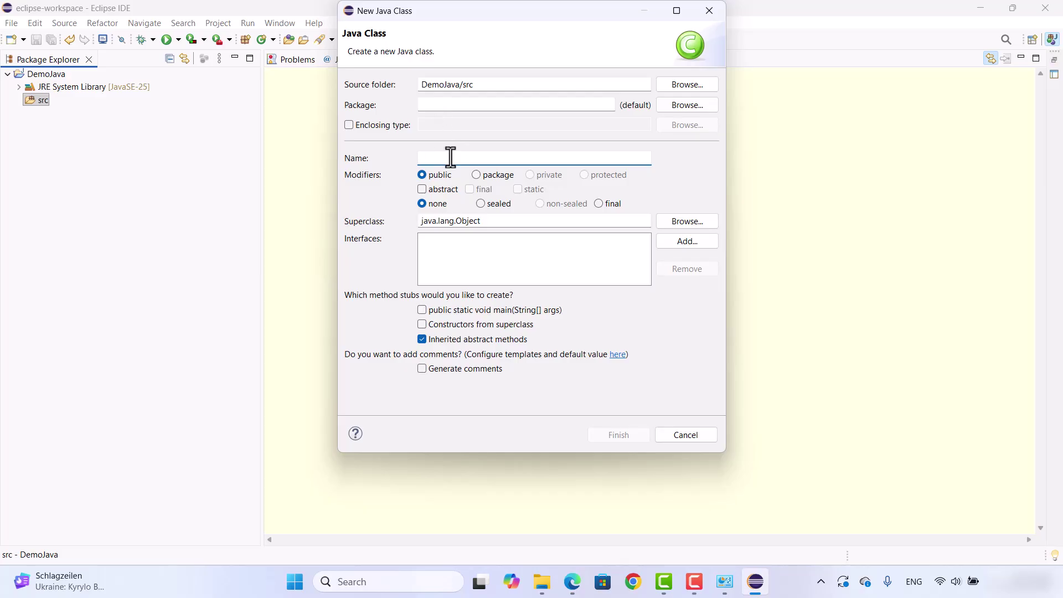
text(Hello)
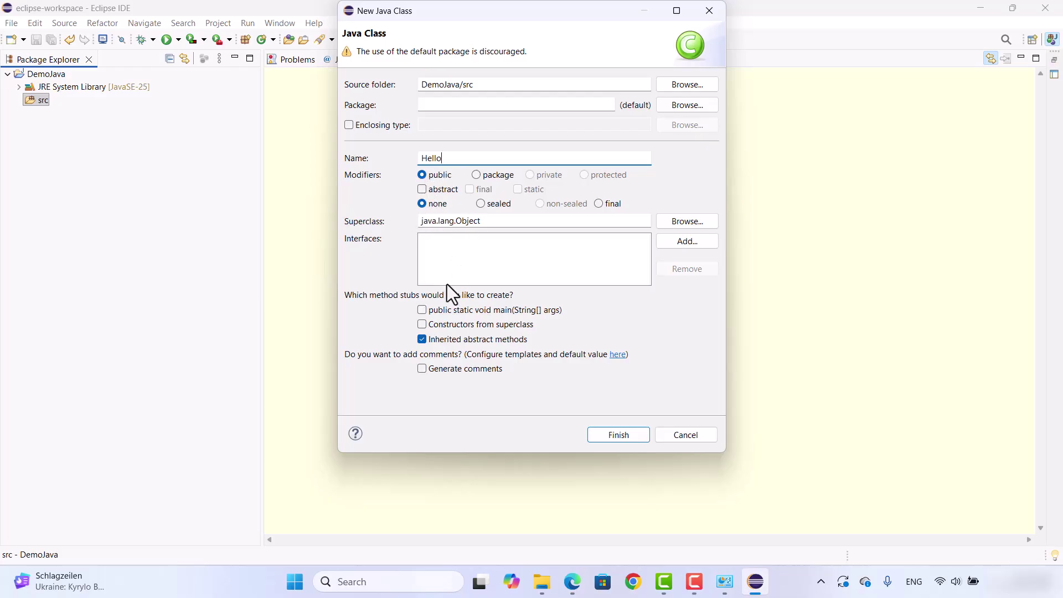
click(425, 311)
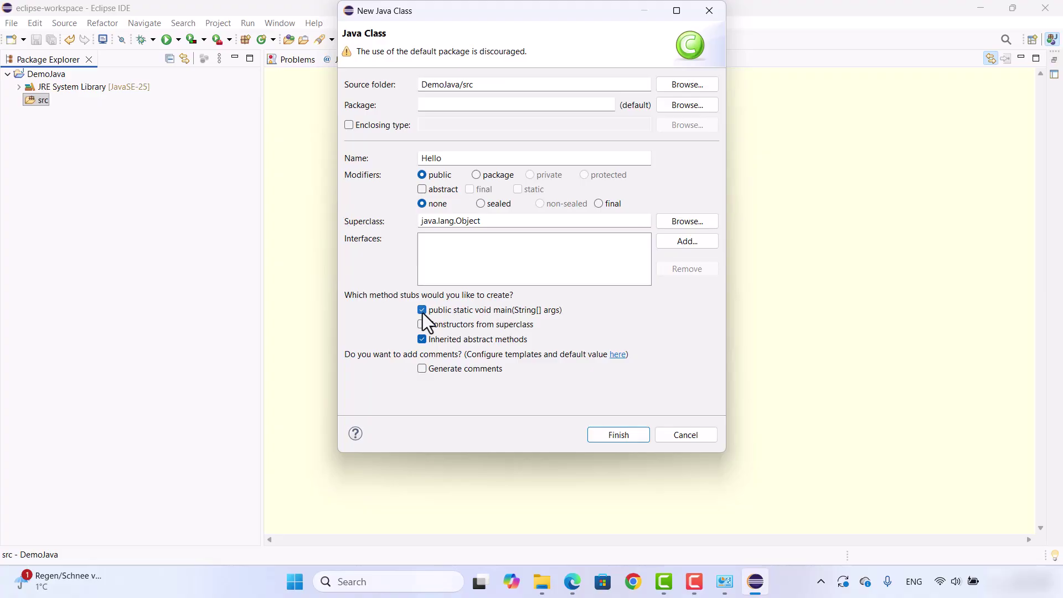
click(607, 434)
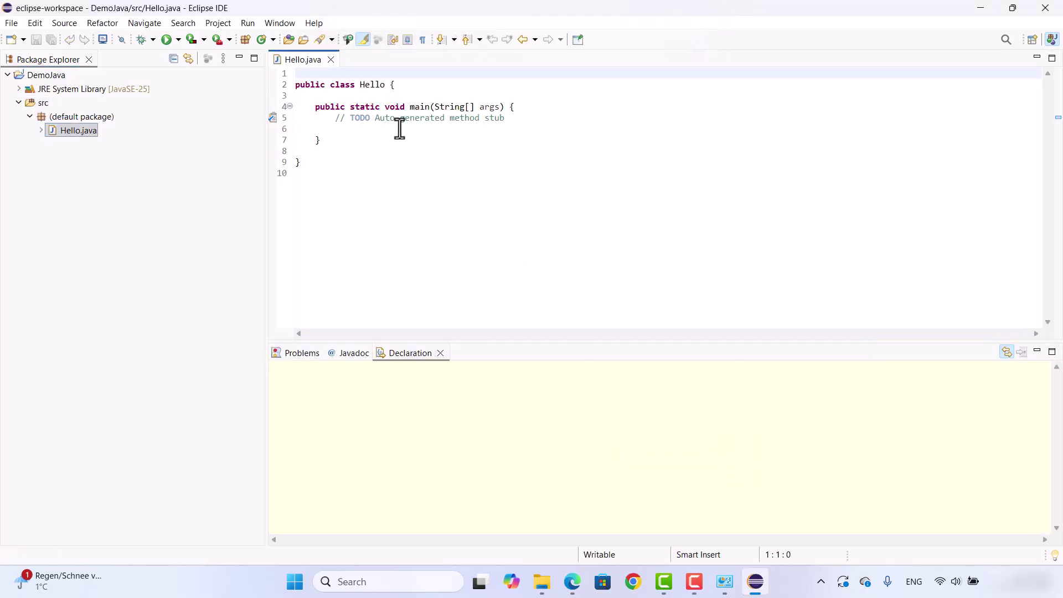
Write System.out.println("Hello World"); on line 6 inside main.
click(382, 128)
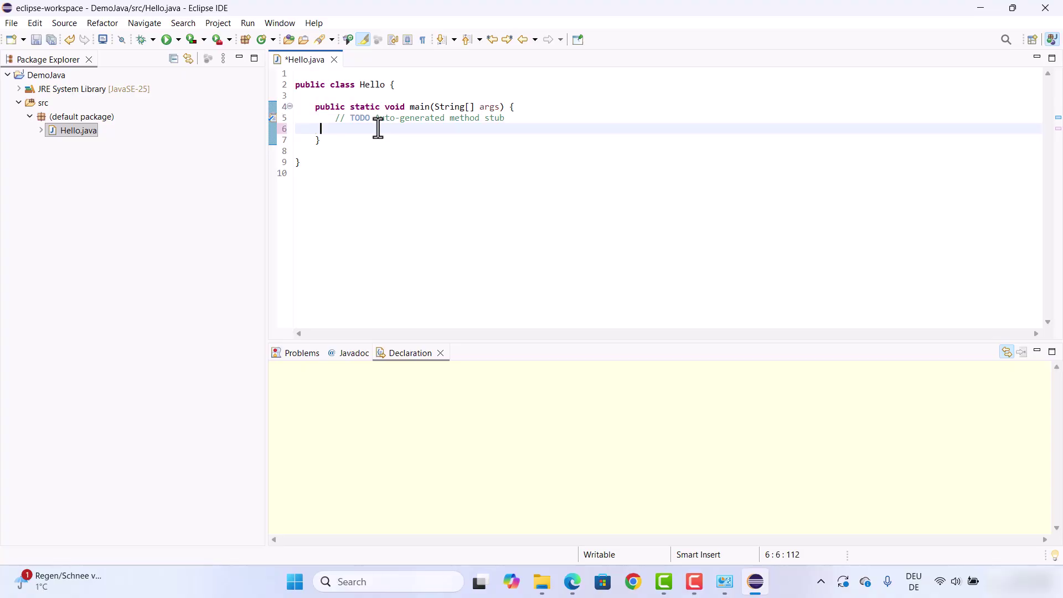
text(System.out.println)
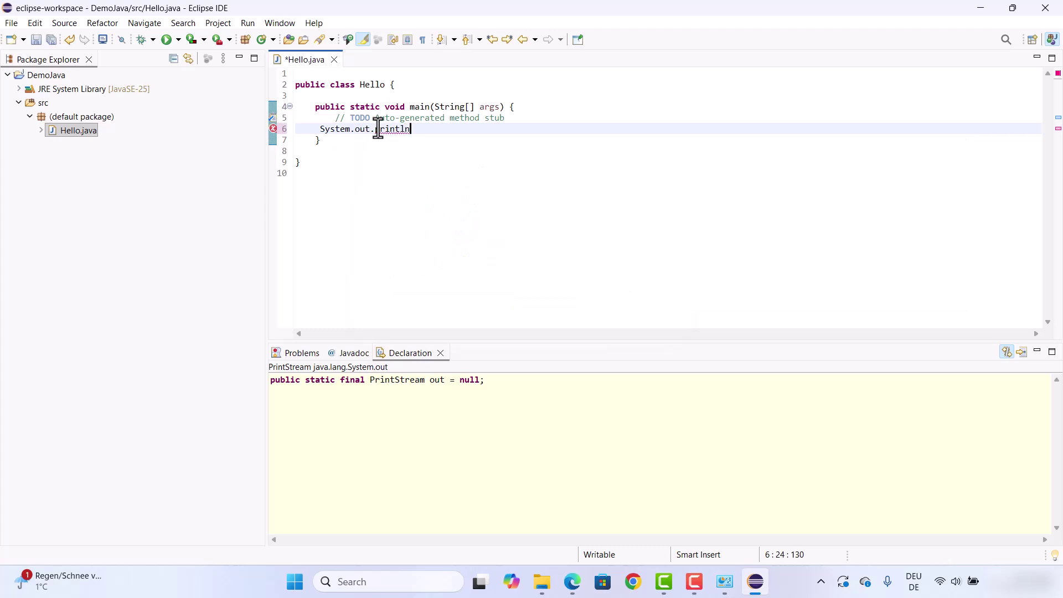
text(()
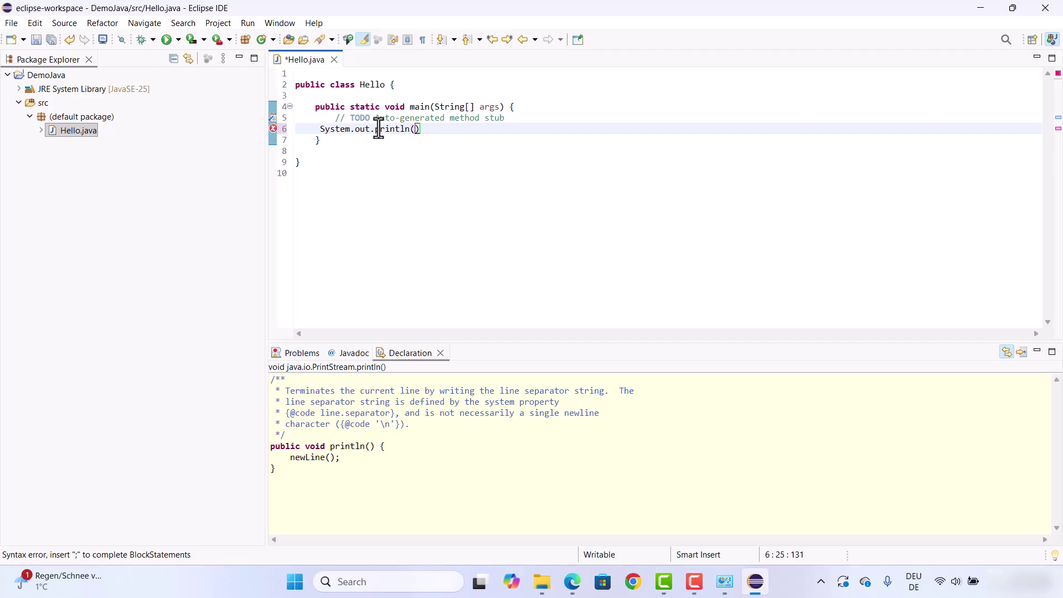
text(")
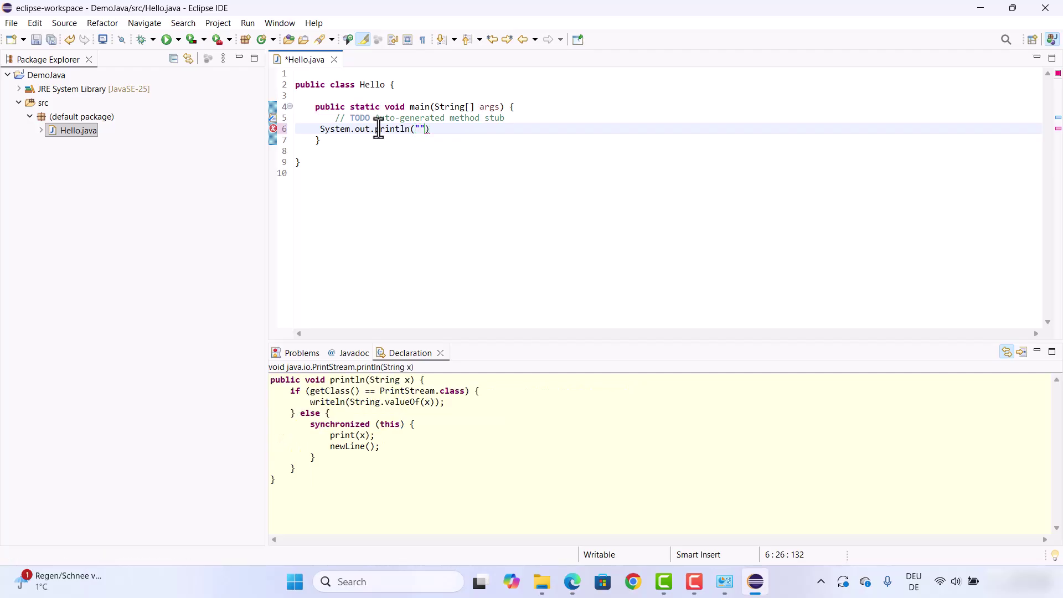
text(Hello )
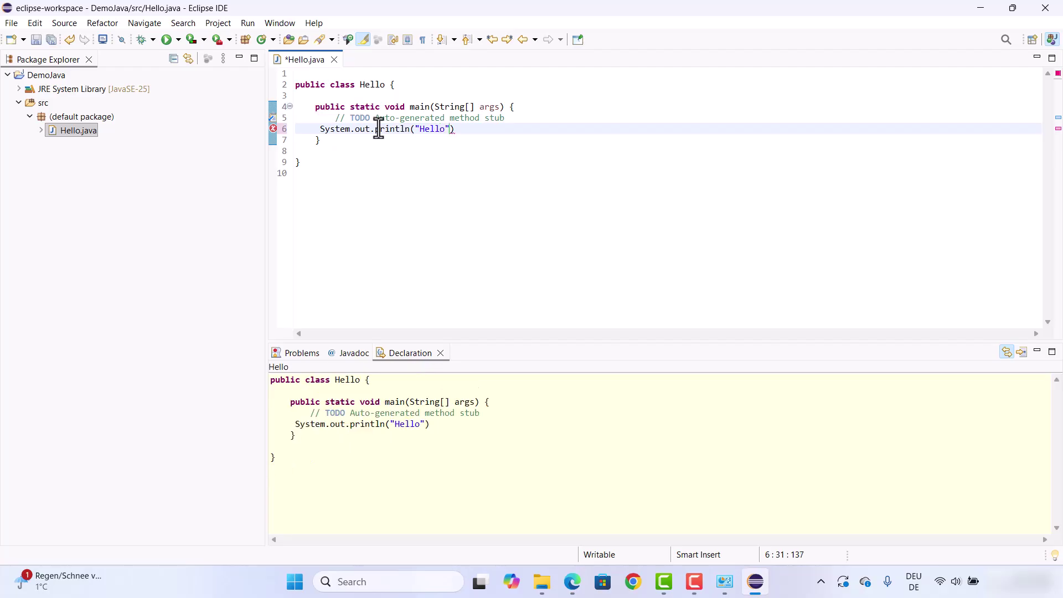
text(World"))
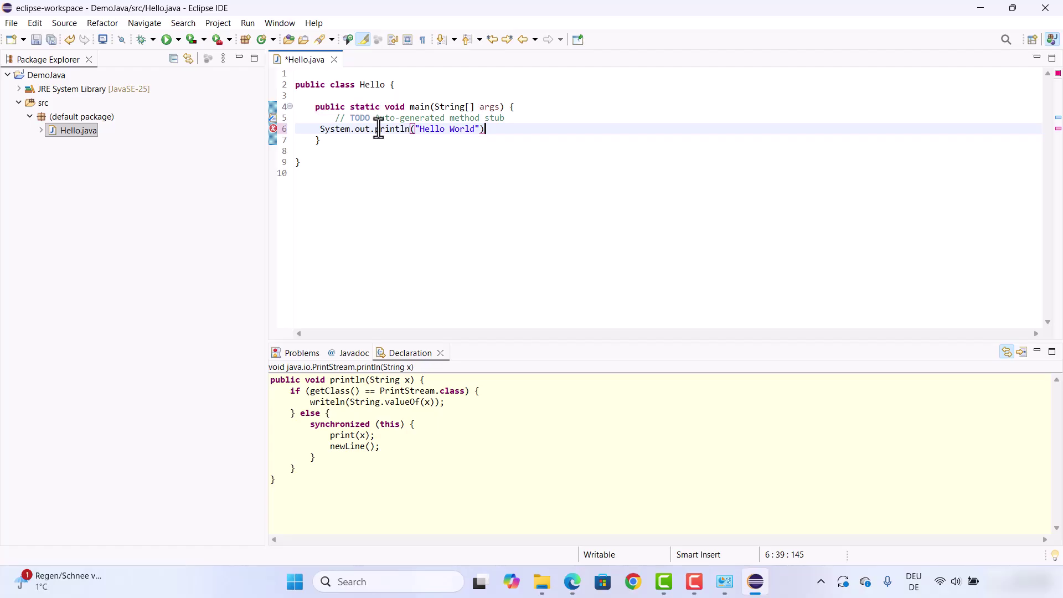
text(;)
Save all changed files and run Hello, then select the 'Hello World' output in the Console.
click(167, 41)
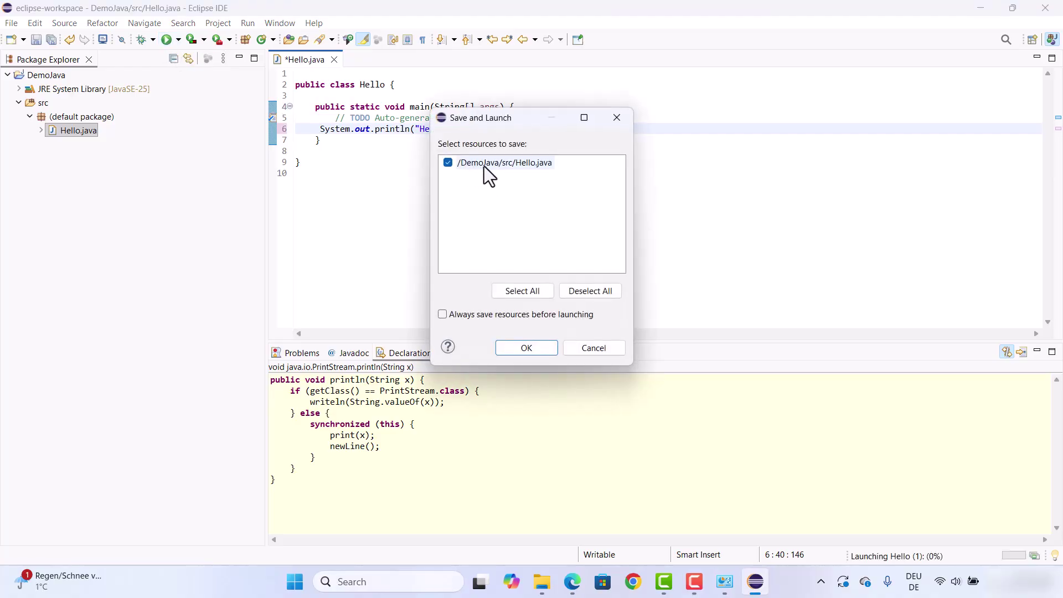
click(522, 290)
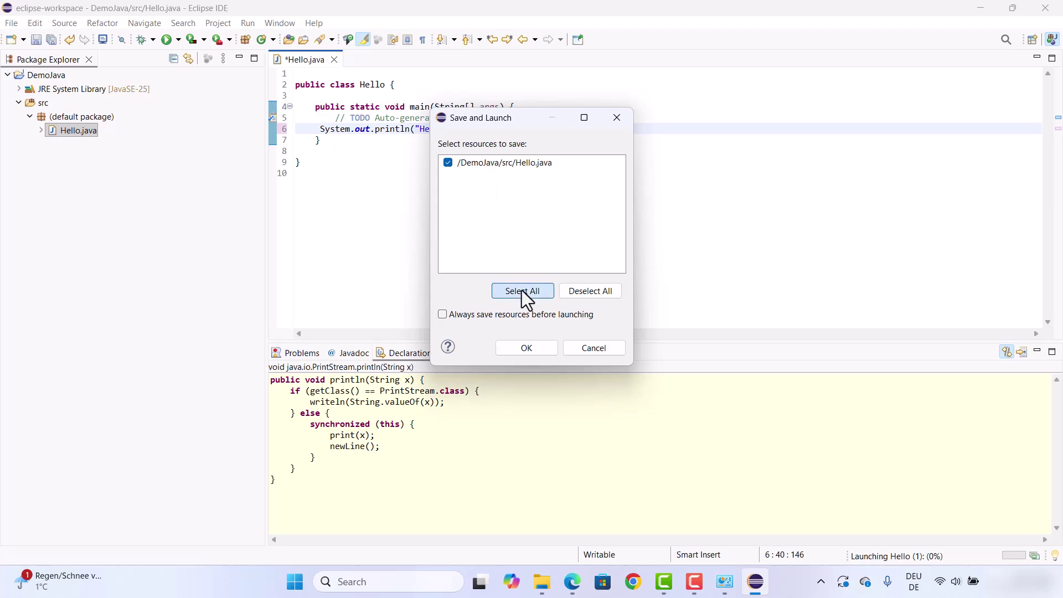
click(523, 348)
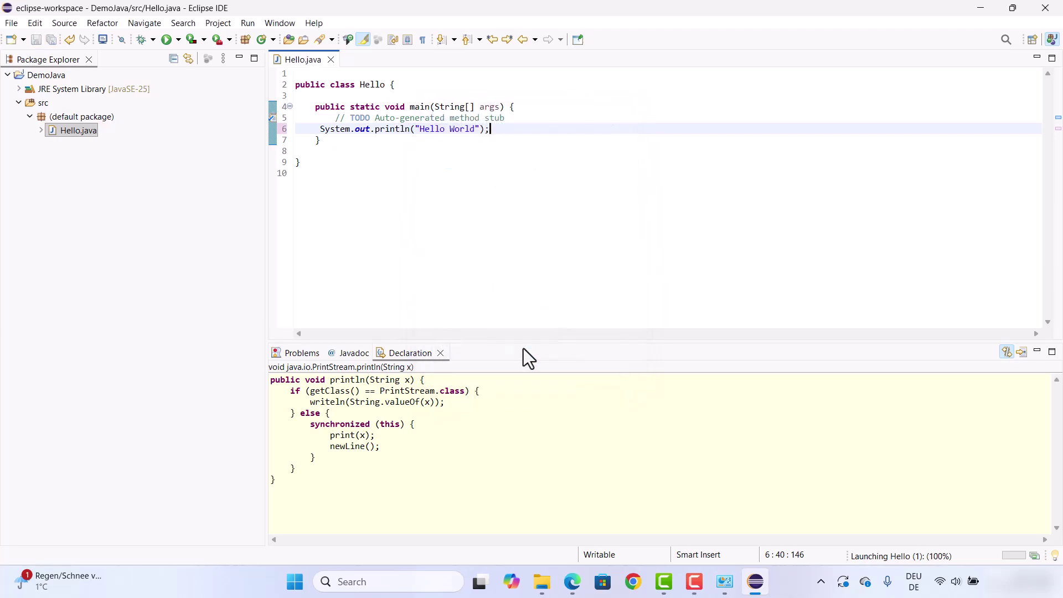
drag(360, 379, 262, 371)
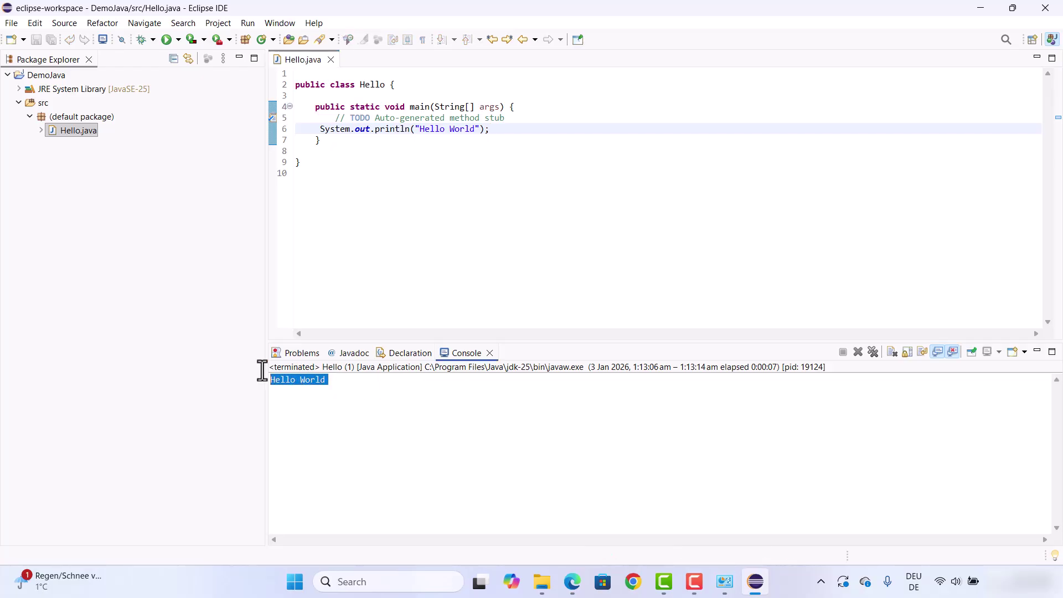
Append ' !!!!' to the printed string, save, rerun, and select the 'Hello World !!!!' Console output.
click(475, 129)
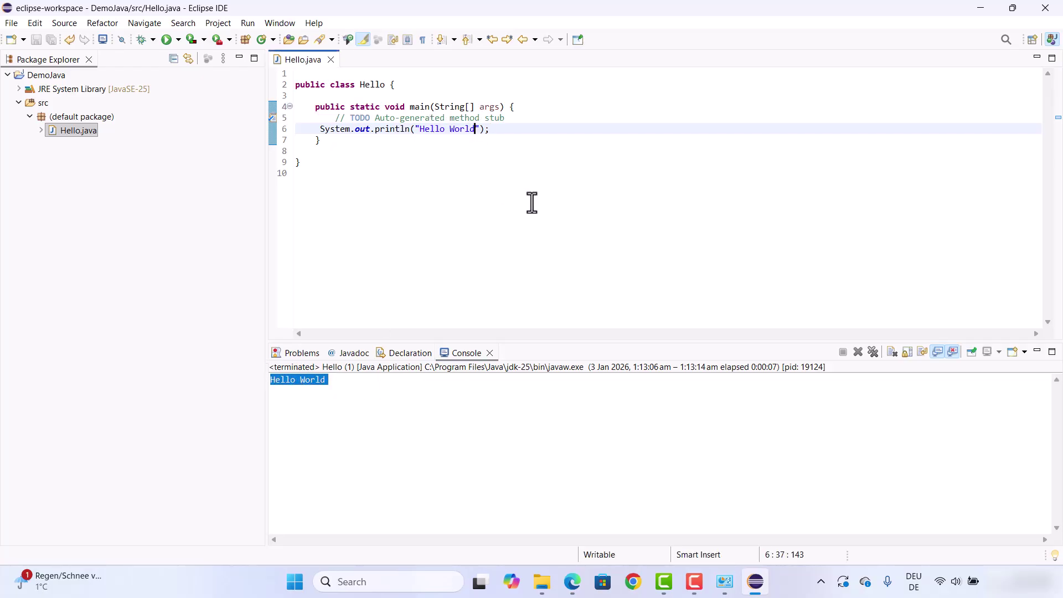
text(!!!!)
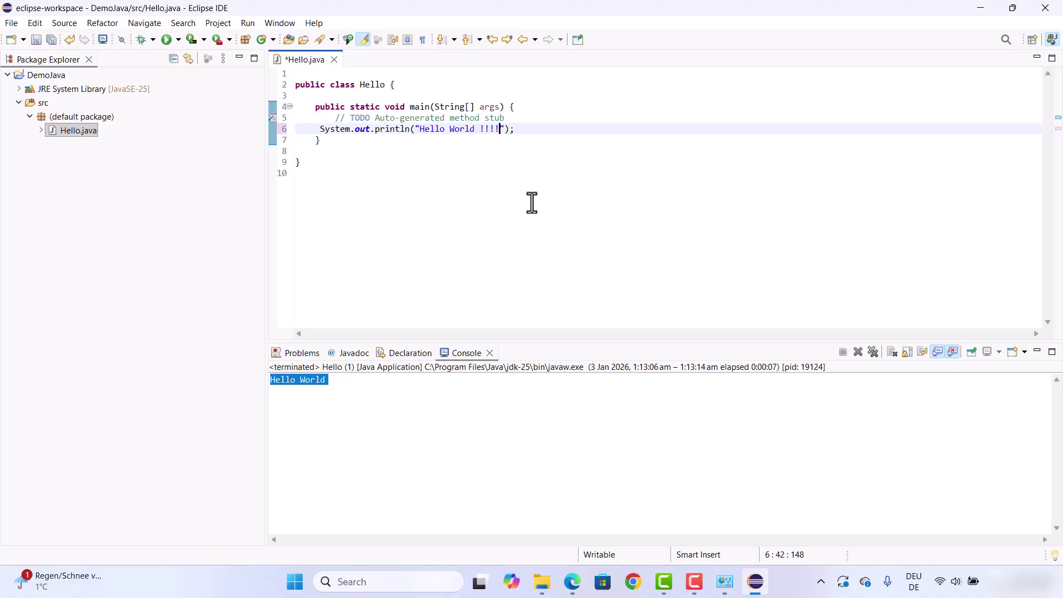
key(ctrl+s)
click(166, 39)
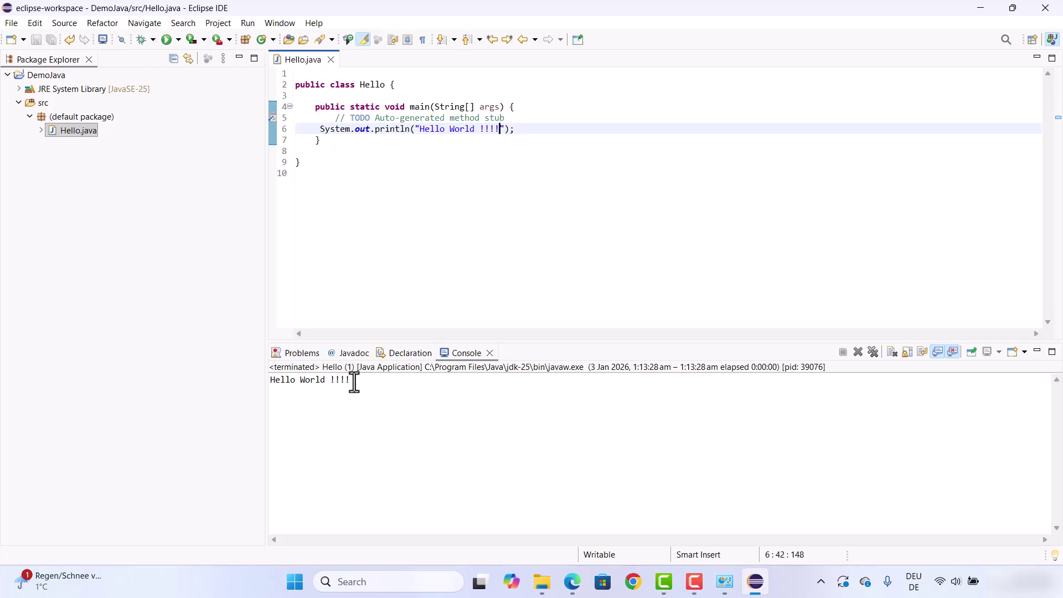
drag(352, 381, 257, 375)
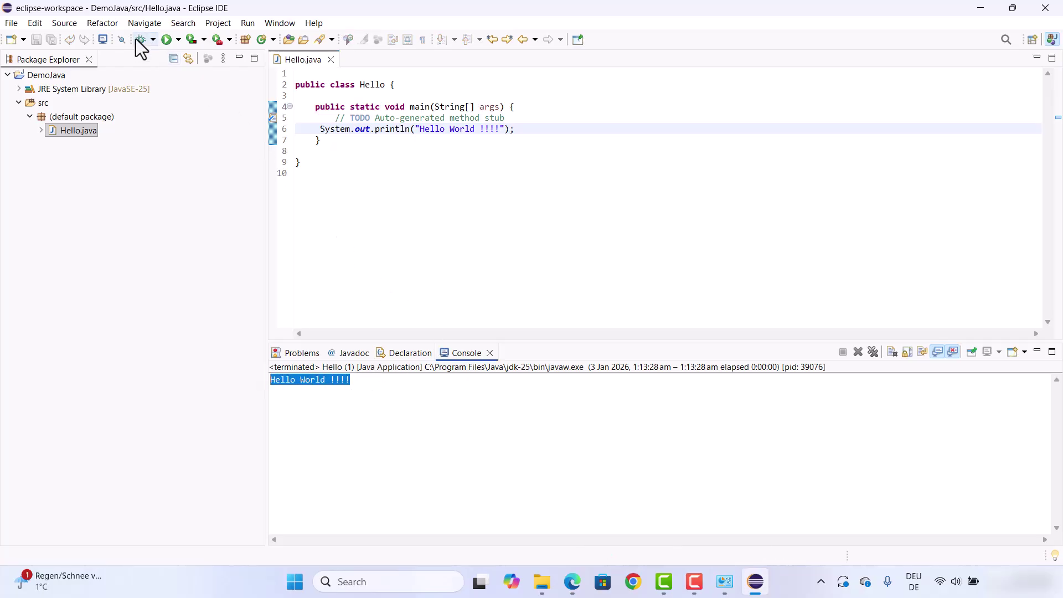